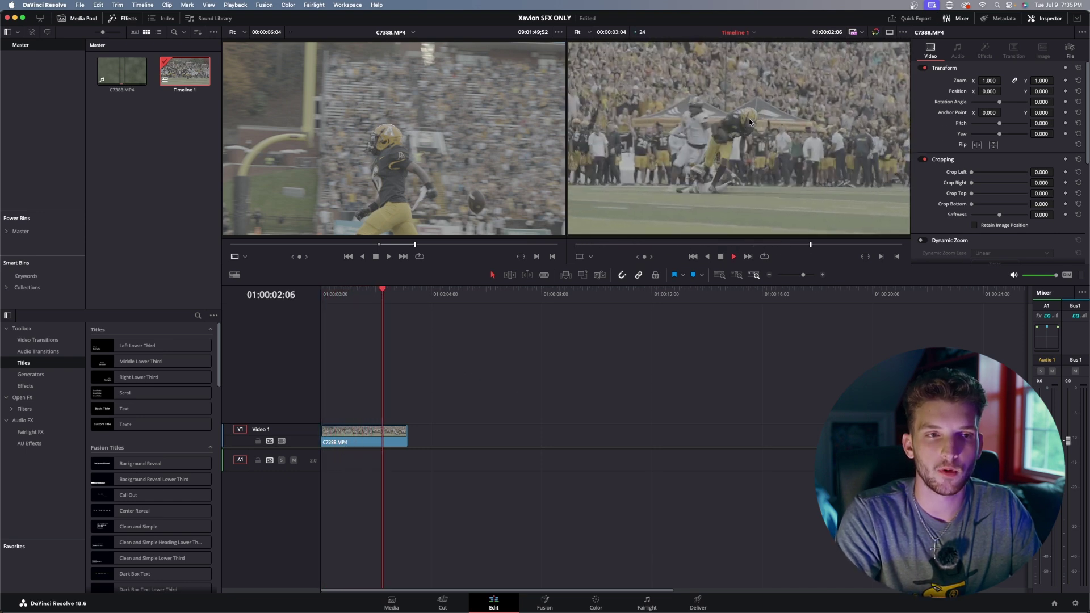
# Return to the start of the timeline and open the C7388.MP4 clip in the Fusion page
pyautogui.moveTo(468, 303); pyautogui.dragTo(285, 334)
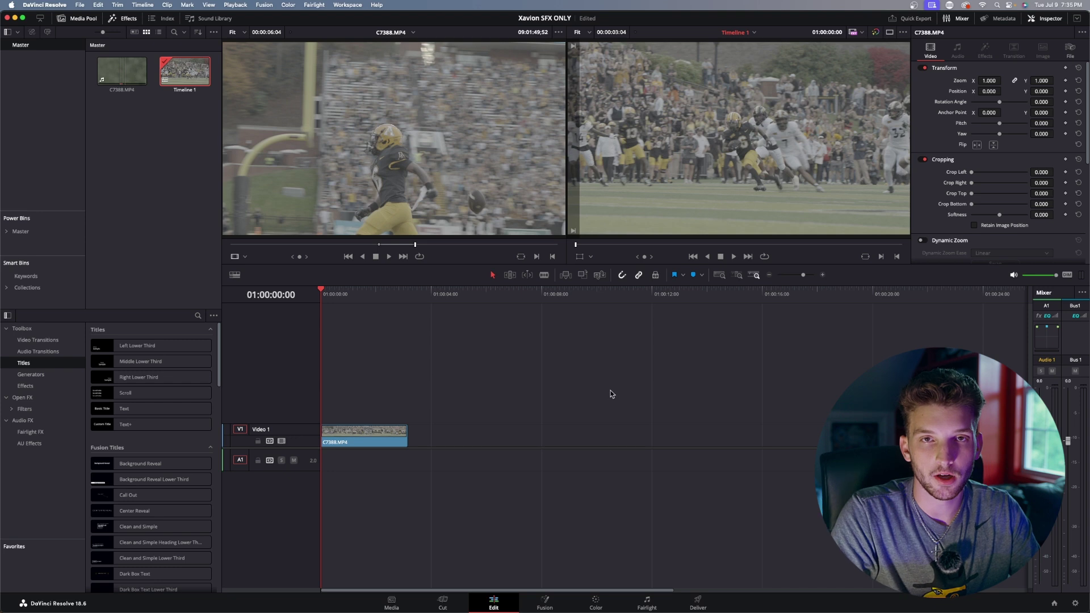
pyautogui.click(378, 432)
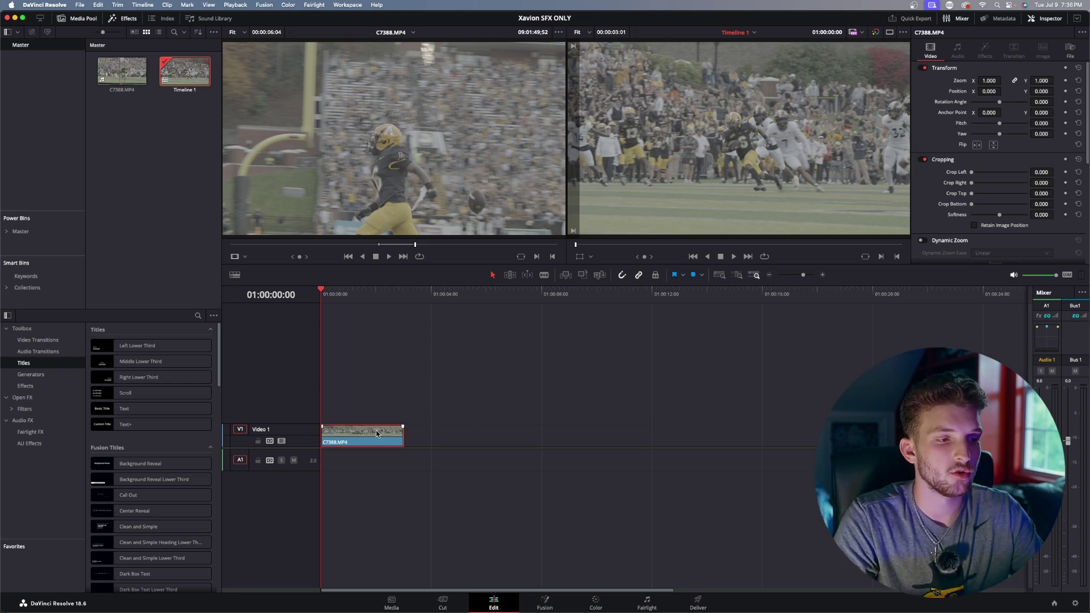
pyautogui.rightClick(362, 431)
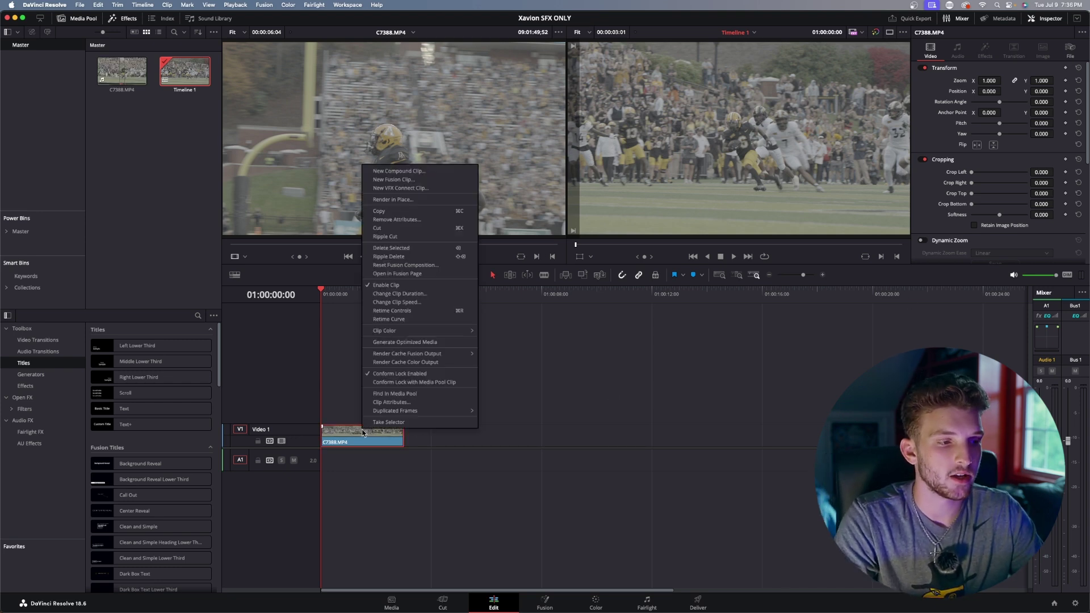
pyautogui.click(433, 275)
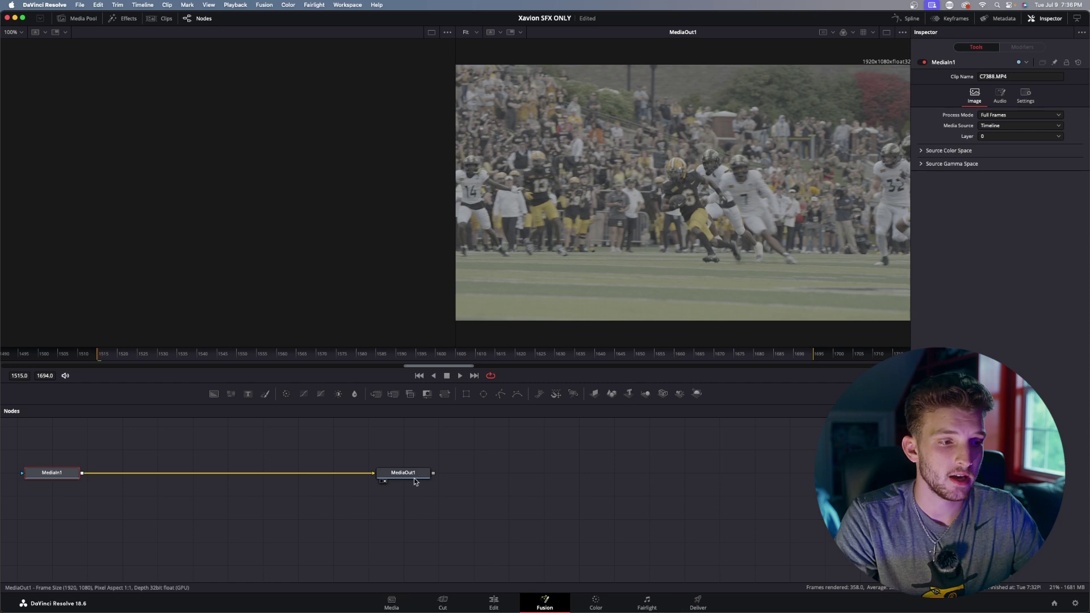
# Spread the MediaIn1 and MediaOut1 nodes apart and roughly align them to make room between them
pyautogui.moveTo(414, 478); pyautogui.dragTo(508, 480)
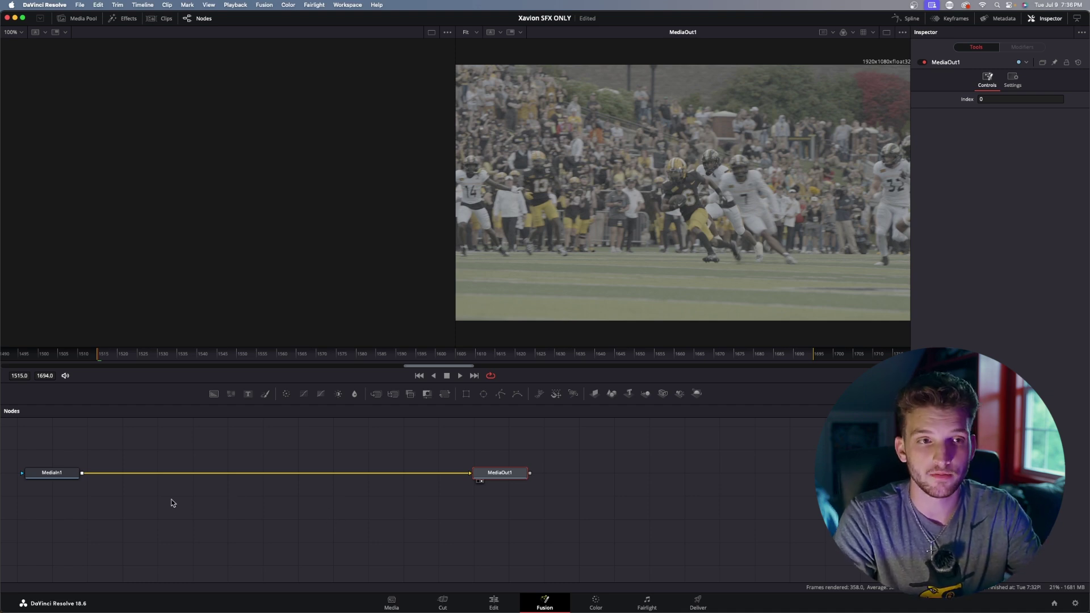
pyautogui.moveTo(57, 481); pyautogui.dragTo(127, 493)
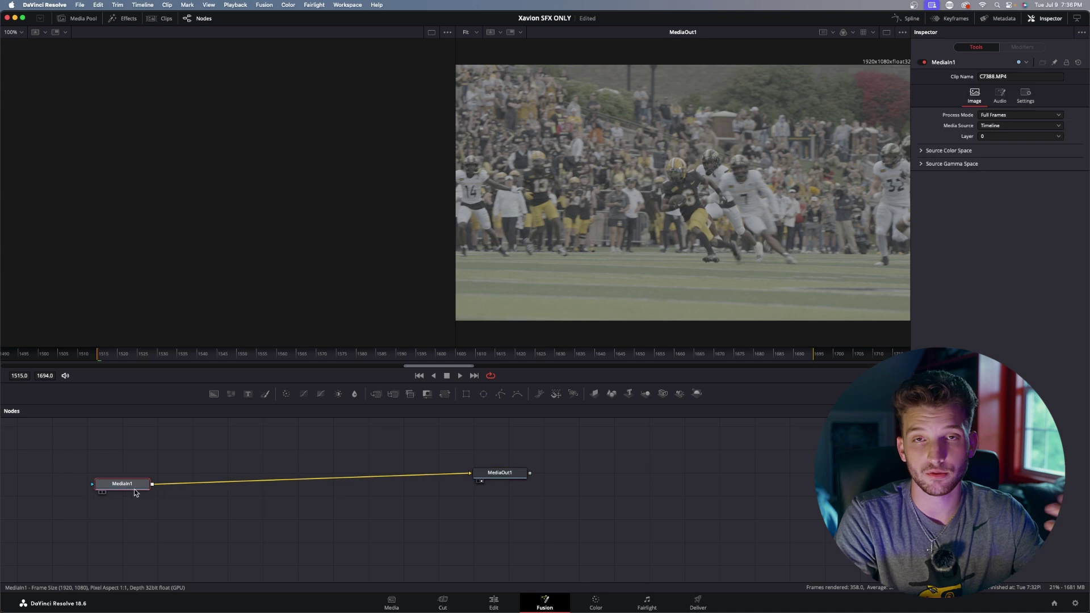
pyautogui.moveTo(490, 477); pyautogui.dragTo(533, 483)
pyautogui.moveTo(111, 493); pyautogui.dragTo(114, 484)
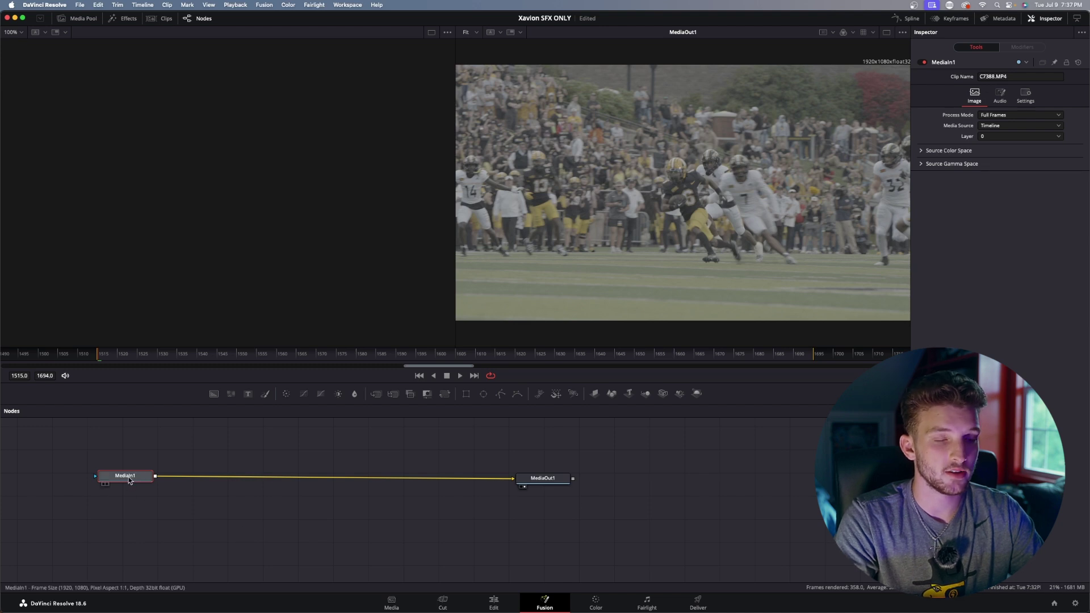
# Add a Planar Tracker node after MediaIn1 and place it midway along the connection to MediaOut1
pyautogui.hotkey('shift', 'space')
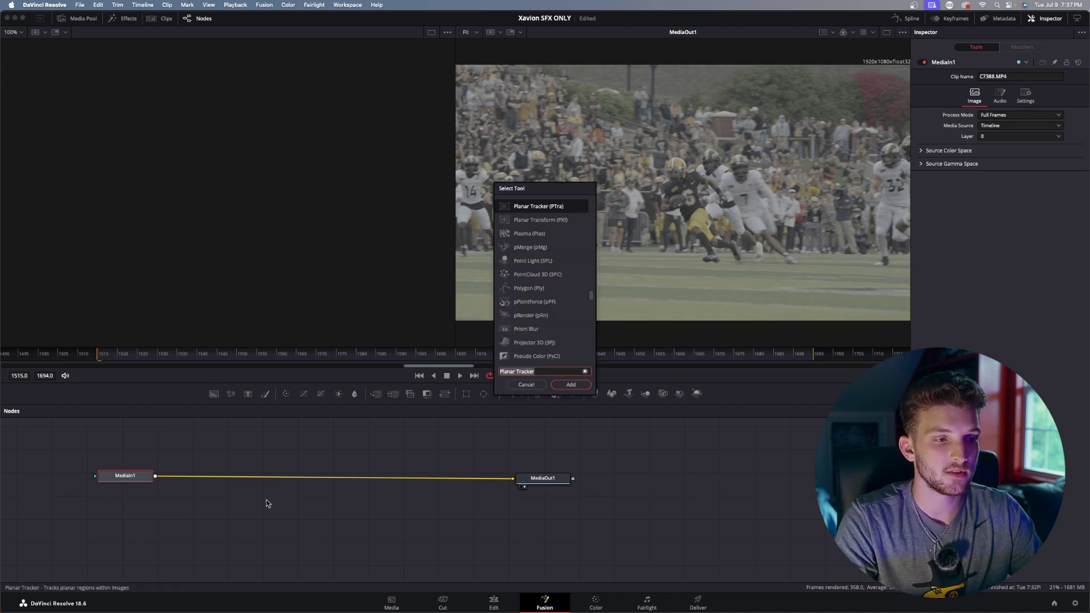
pyautogui.write('plan')
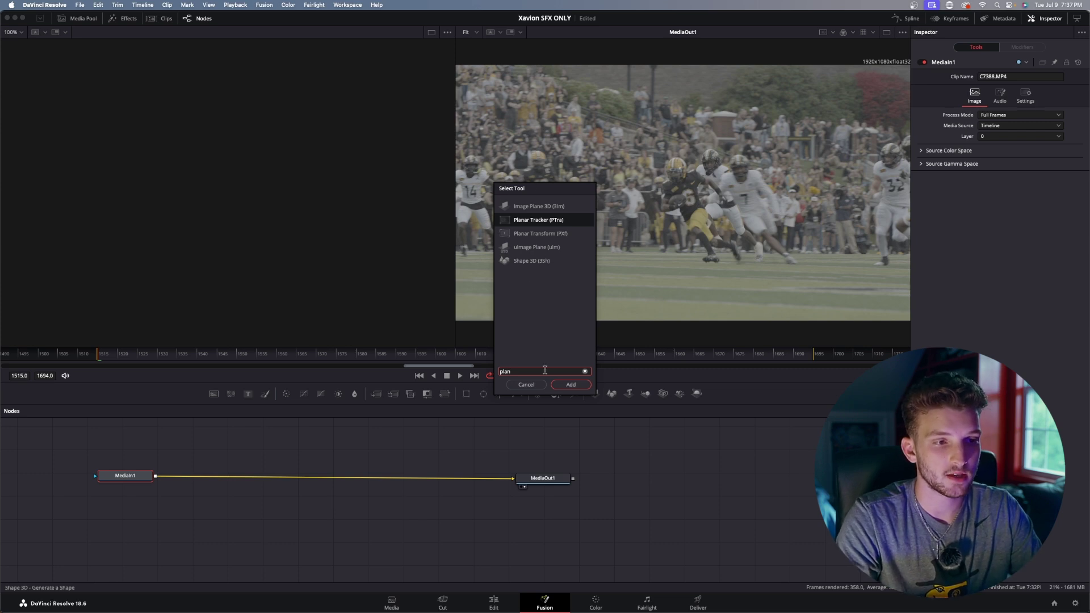
pyautogui.click(534, 223)
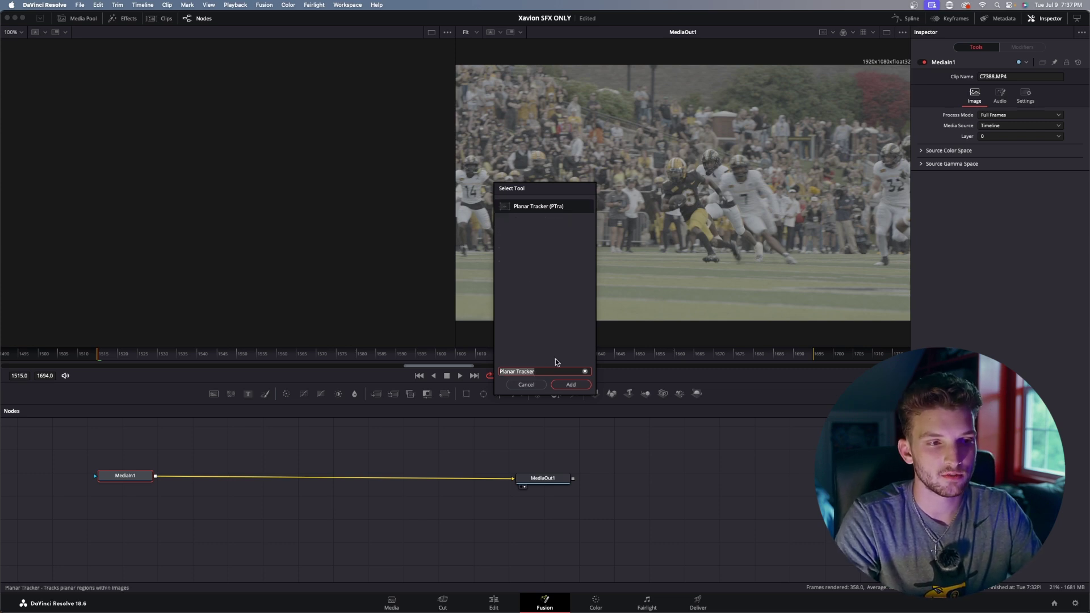
pyautogui.click(562, 386)
pyautogui.moveTo(200, 480); pyautogui.dragTo(338, 479)
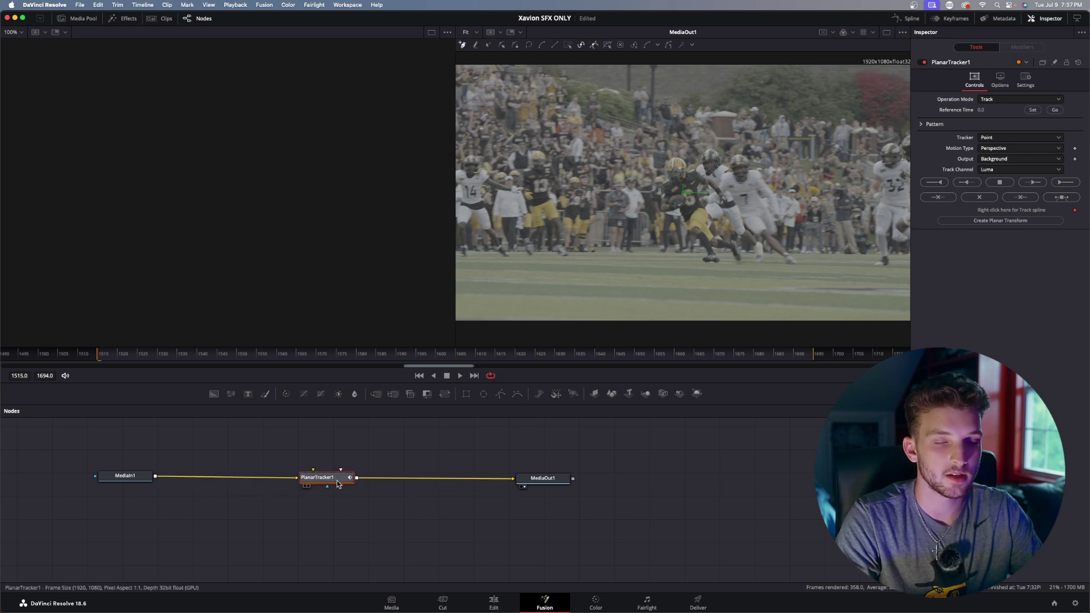
# Set the planar tracker's motion type to Translation and its reference time to the clip's first frame, 1491
pyautogui.moveTo(100, 361); pyautogui.dragTo(1, 362)
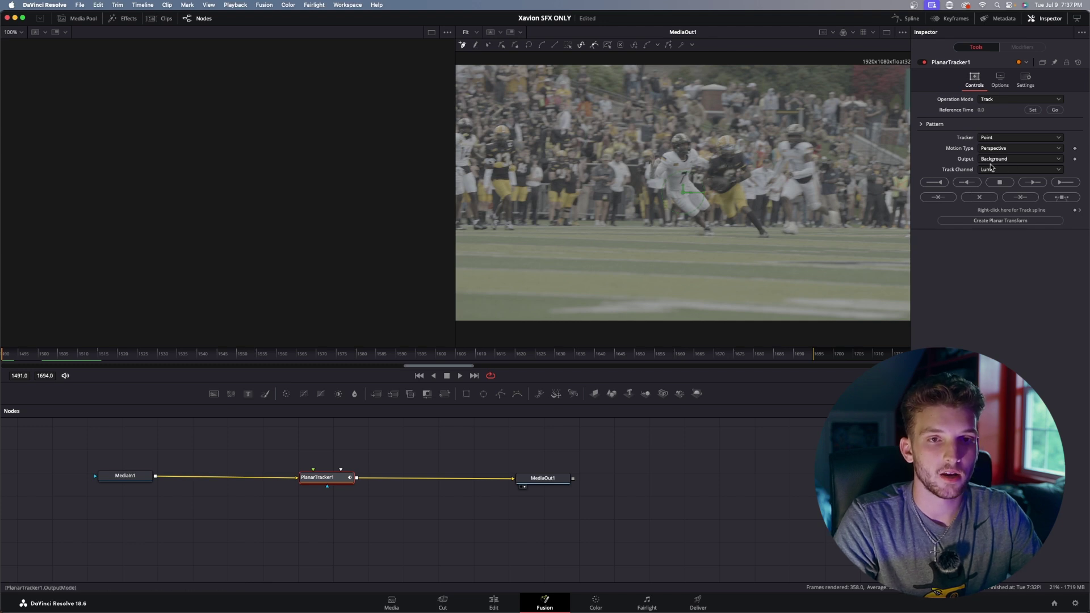
pyautogui.click(993, 101)
pyautogui.click(991, 110)
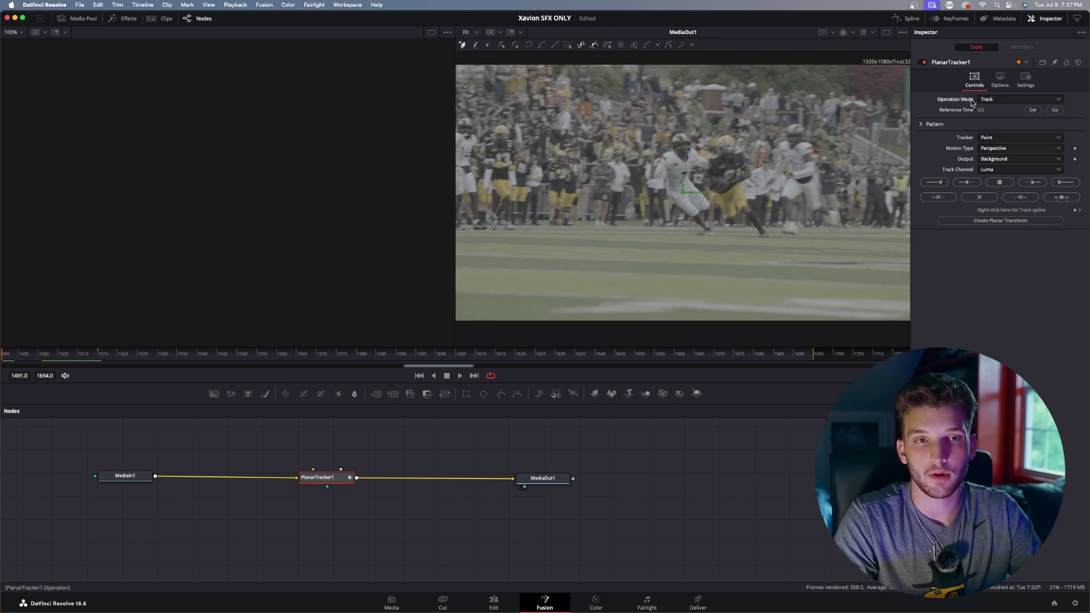
pyautogui.click(1008, 148)
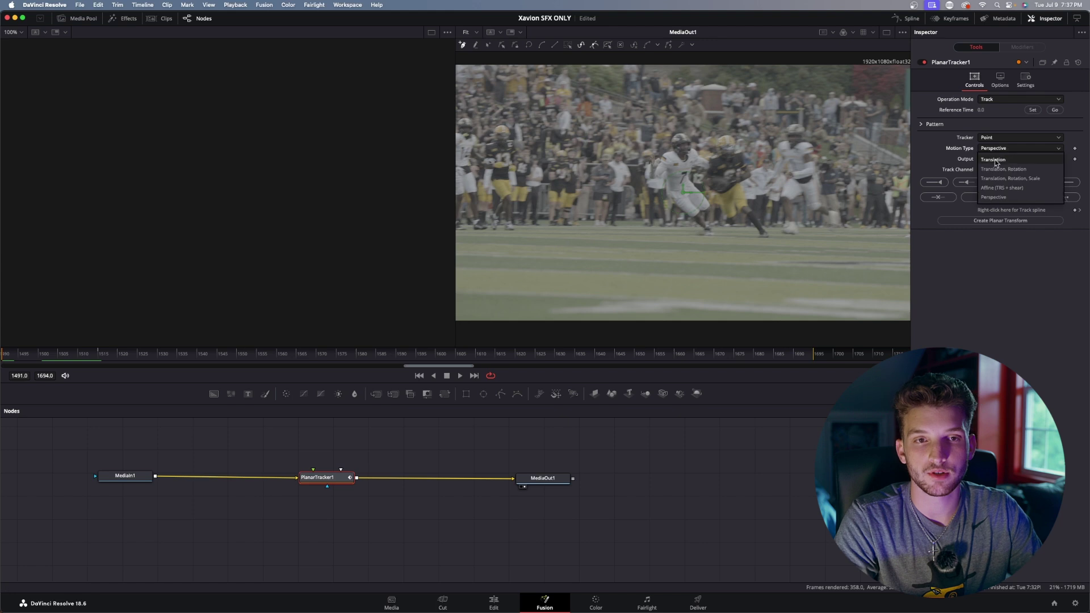
pyautogui.click(998, 162)
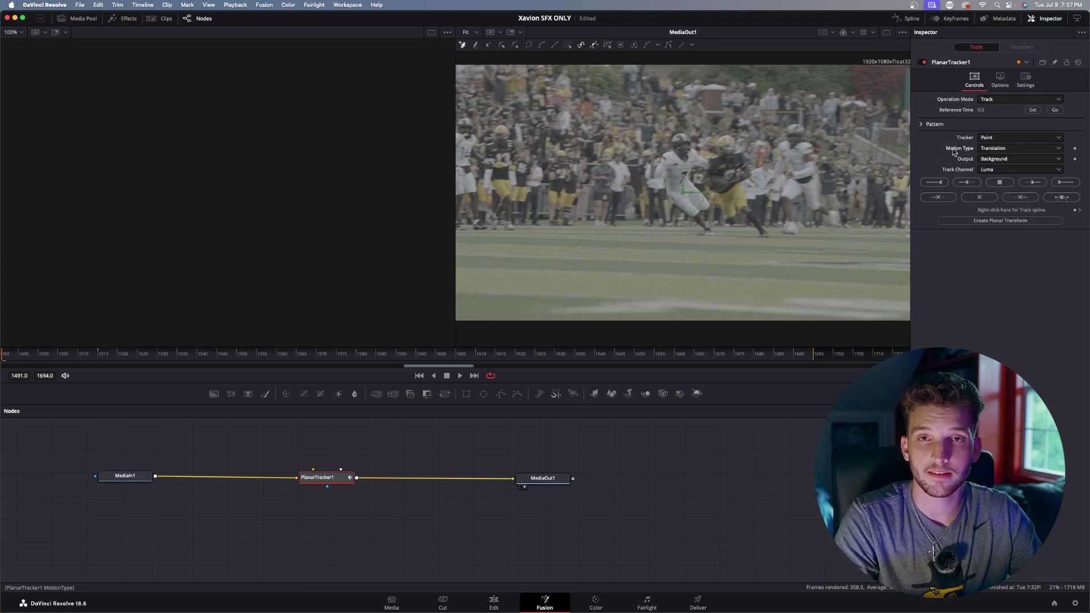
pyautogui.click(1032, 110)
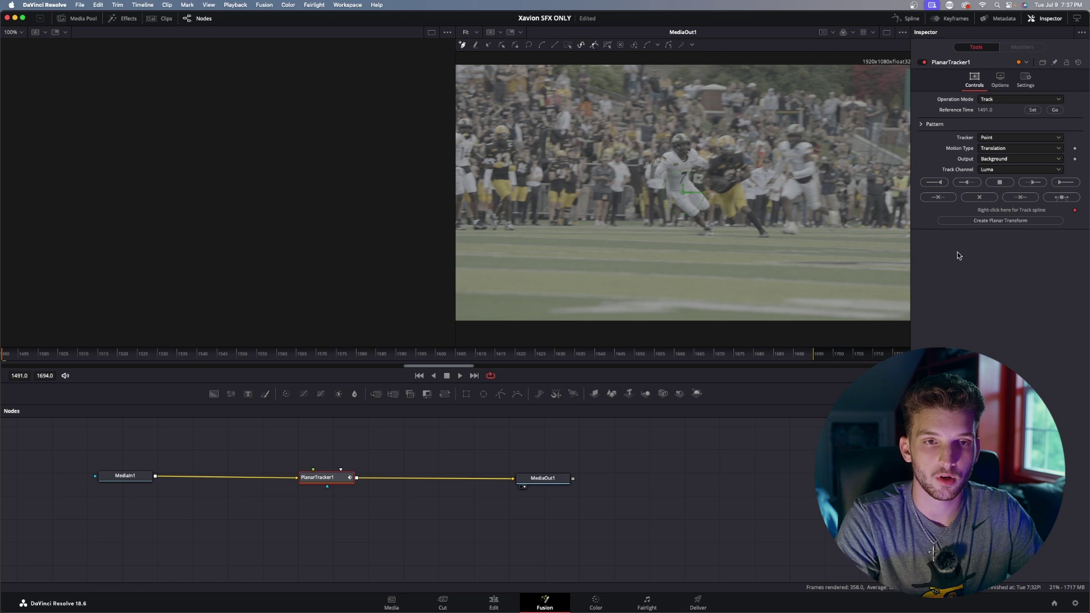
# Outline the ball carrier's helmet with a closed tracking shape and track it forward to the end of the clip
pyautogui.click(725, 133)
pyautogui.click(728, 164)
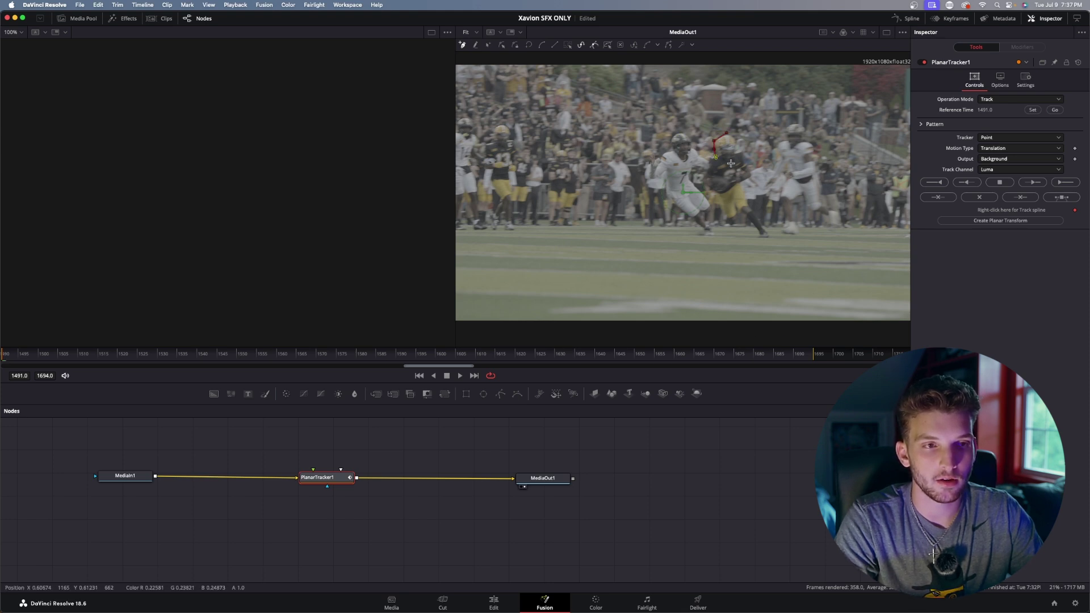
pyautogui.click(739, 159)
pyautogui.click(739, 150)
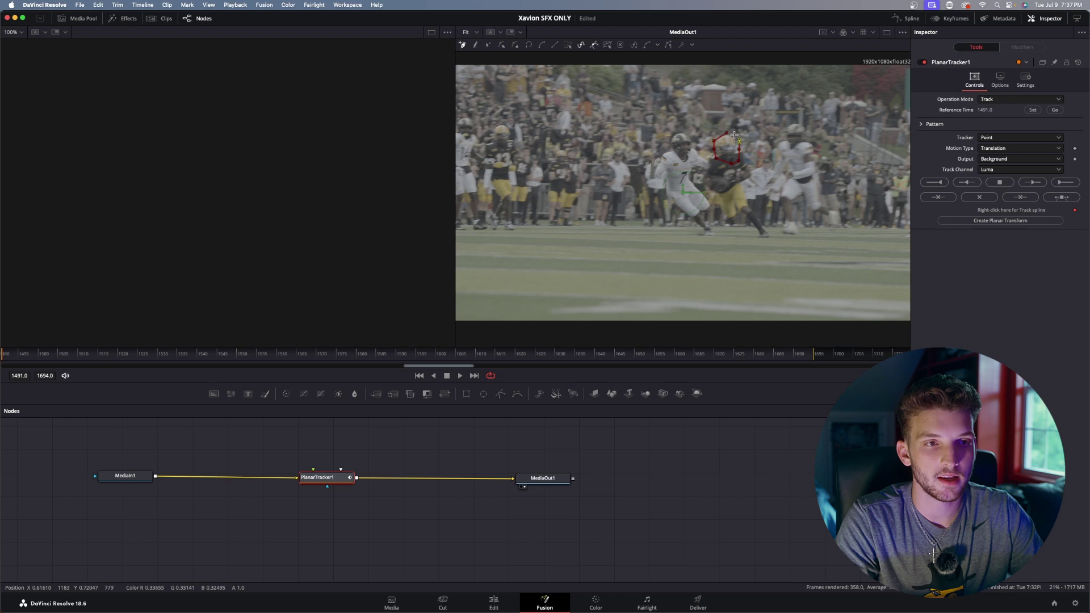
pyautogui.click(730, 134)
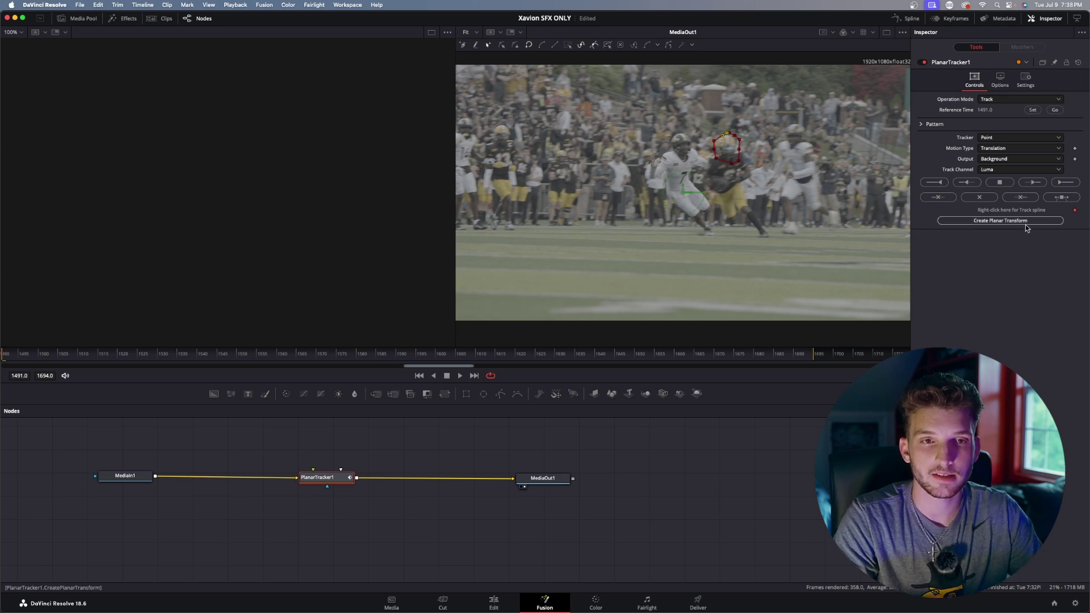
pyautogui.click(1062, 183)
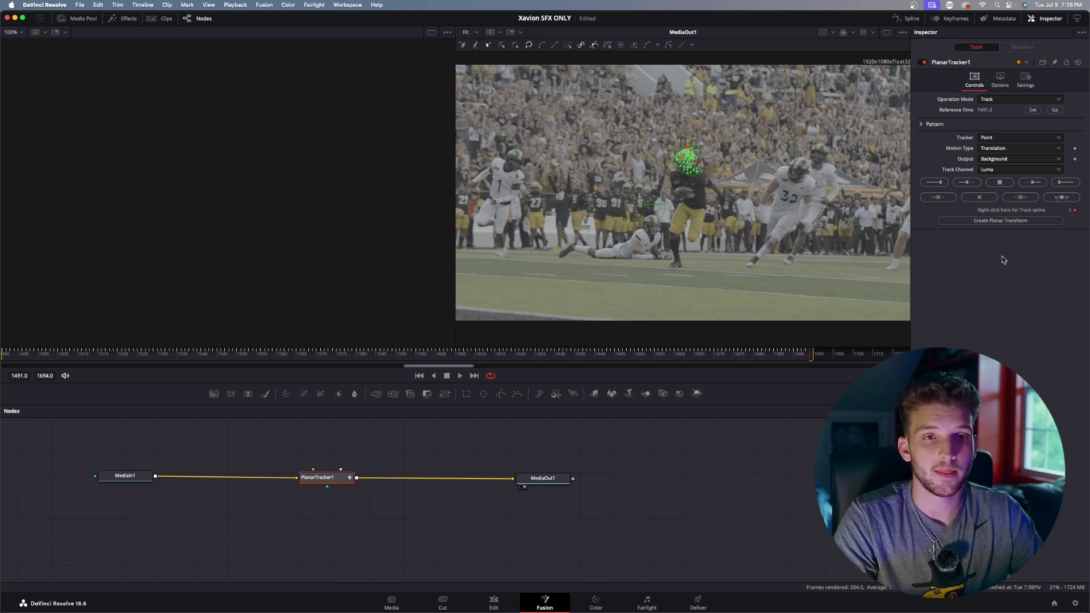
# Switch the planar tracker's operation mode to Stabilize, preview the motion, and return to the Edit page
pyautogui.click(995, 100)
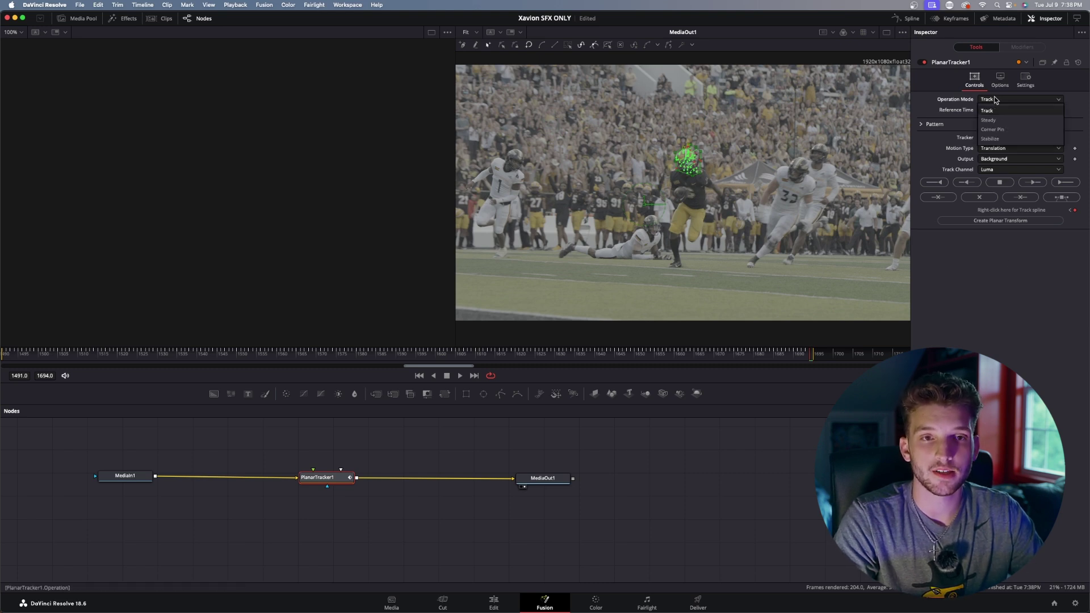
pyautogui.click(991, 139)
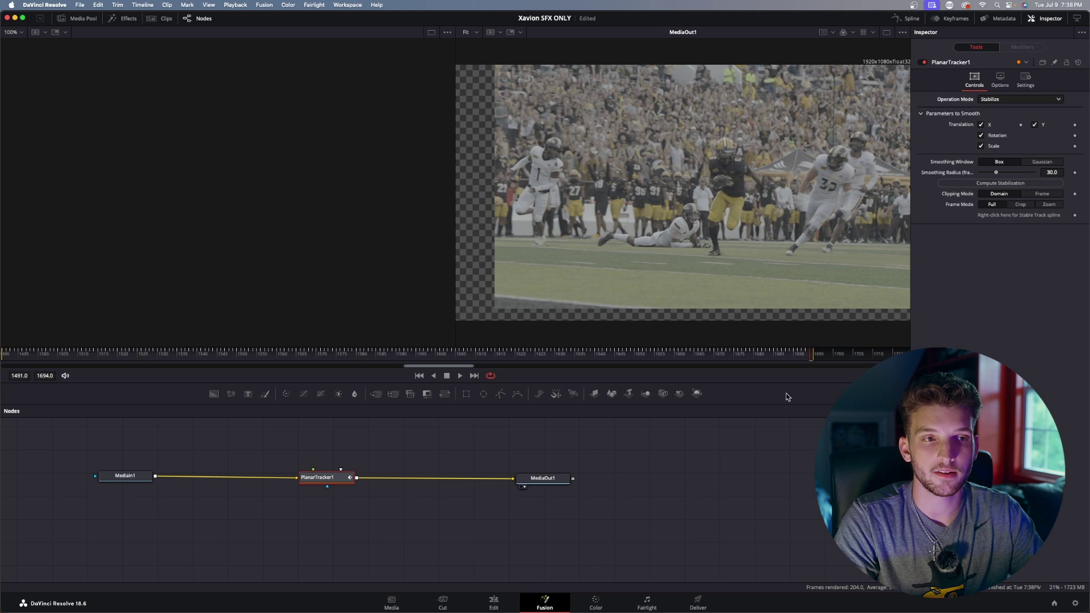
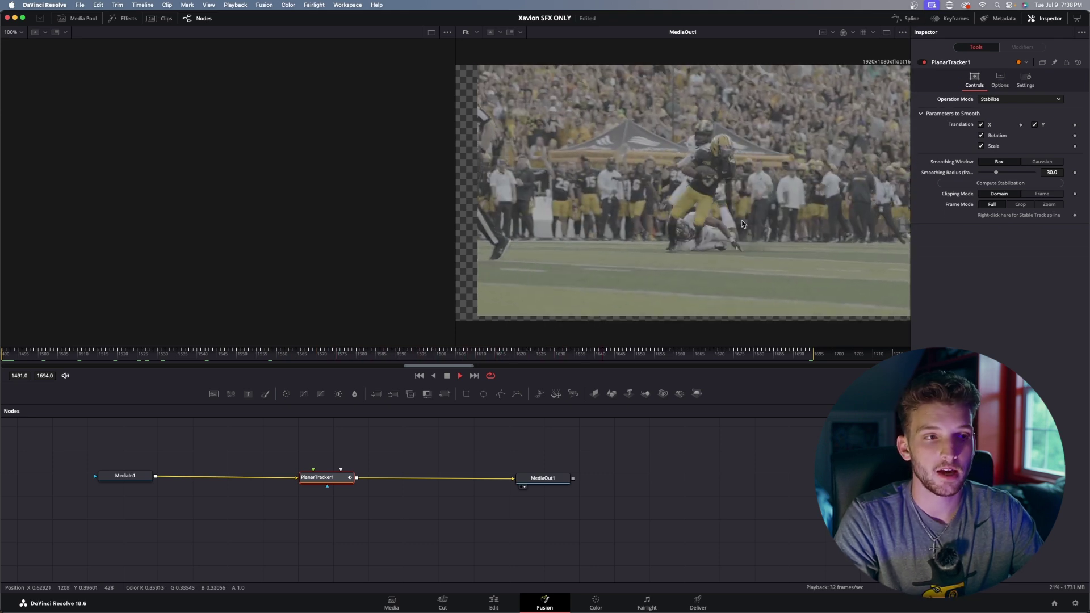
pyautogui.press('space')
pyautogui.click(494, 603)
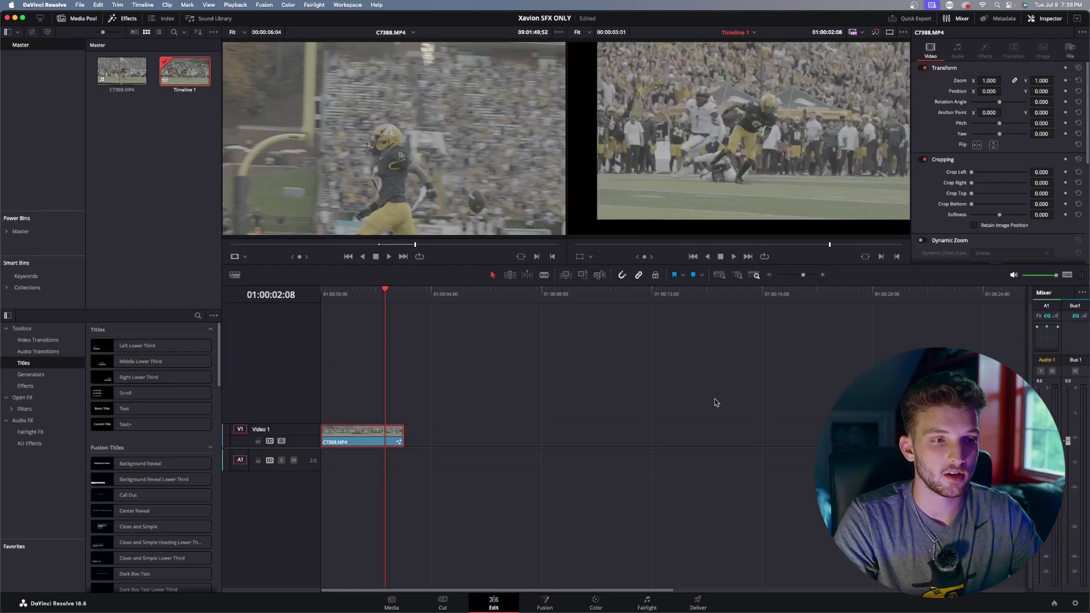
# Fill the frame by setting the stabilized clip's zoom to 1.290 and position to X -199, Y -102, and review the playback
pyautogui.moveTo(377, 293); pyautogui.dragTo(308, 294)
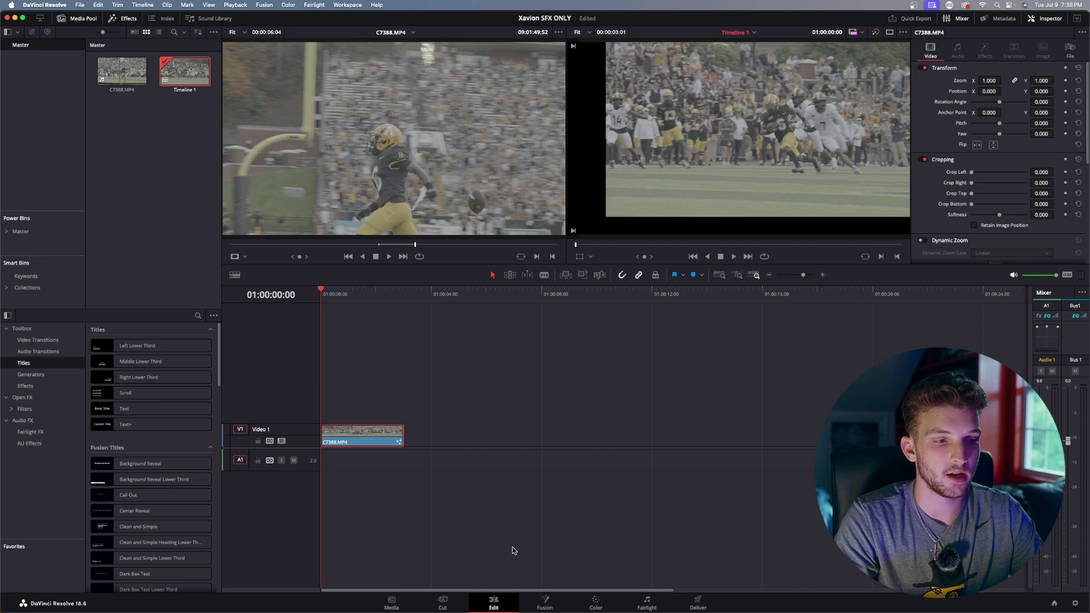
pyautogui.press('space')
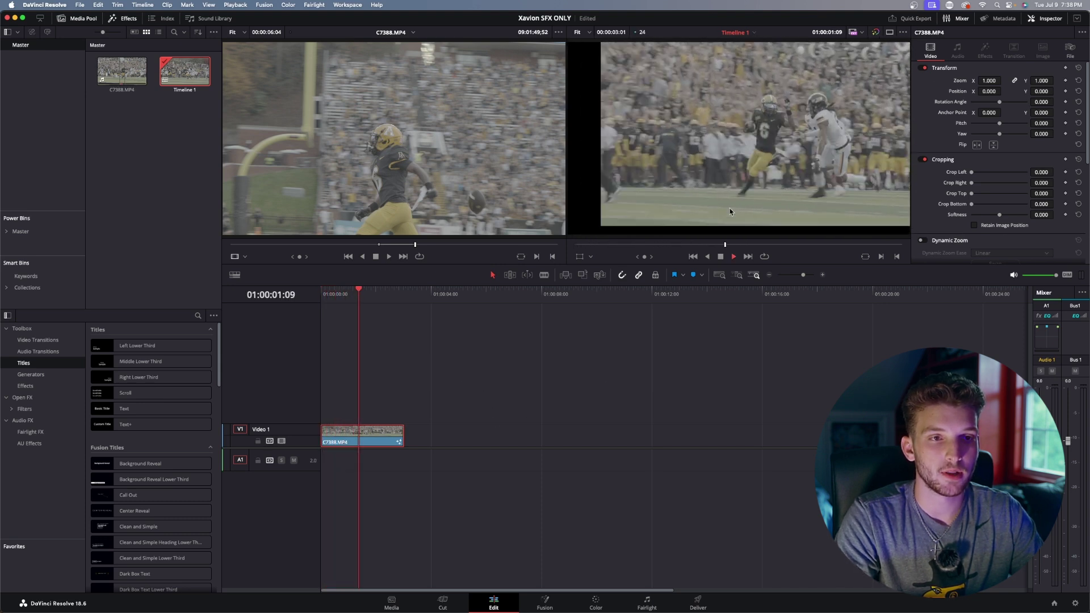
pyautogui.moveTo(362, 293); pyautogui.dragTo(316, 293)
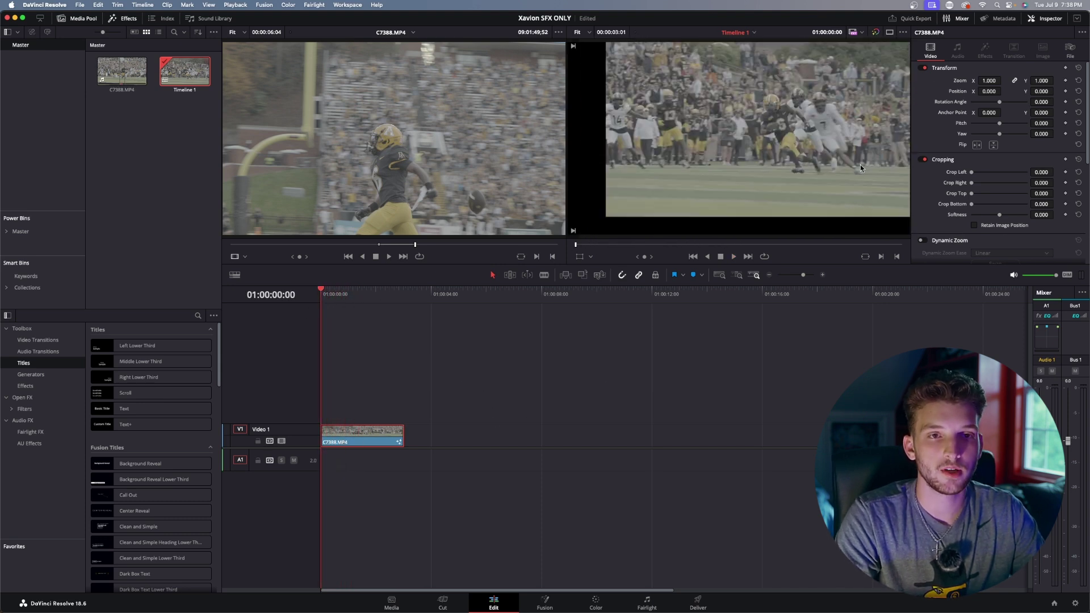
pyautogui.moveTo(990, 80); pyautogui.dragTo(1041, 91)
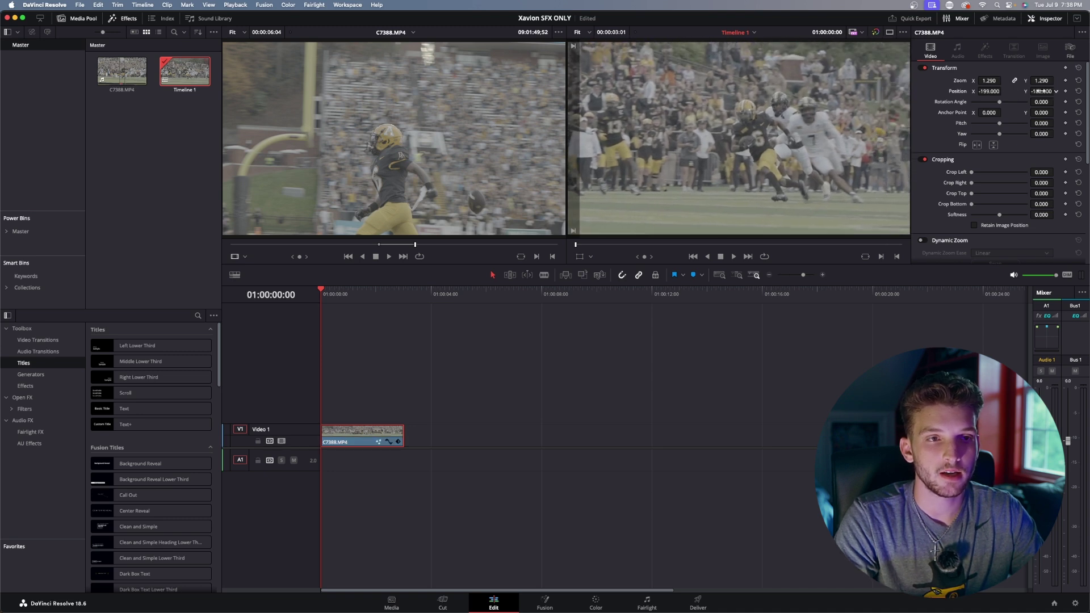
pyautogui.press('space')
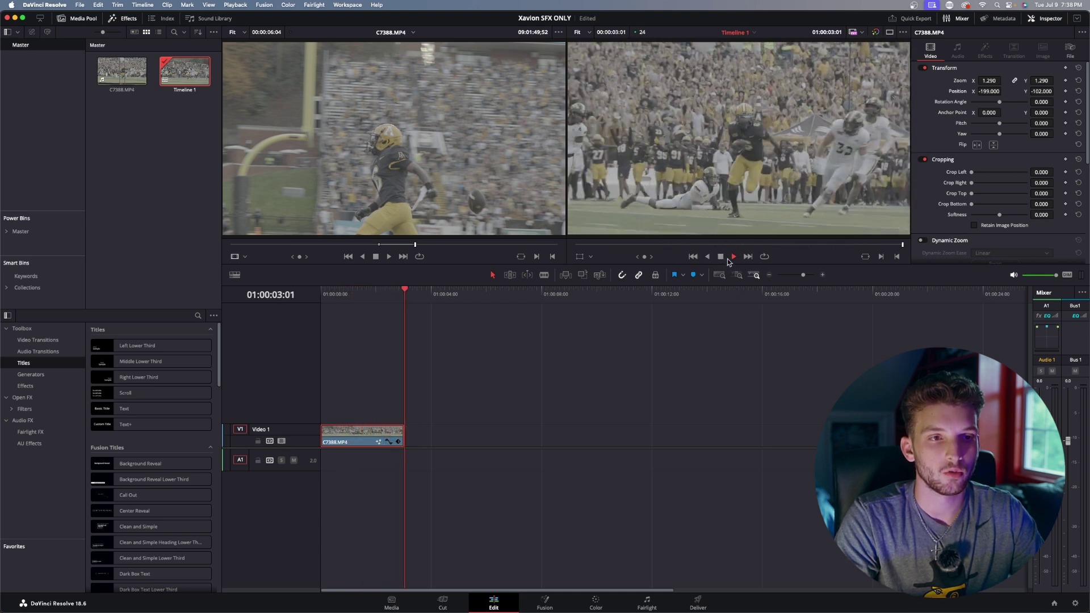
pyautogui.moveTo(403, 290); pyautogui.dragTo(321, 292)
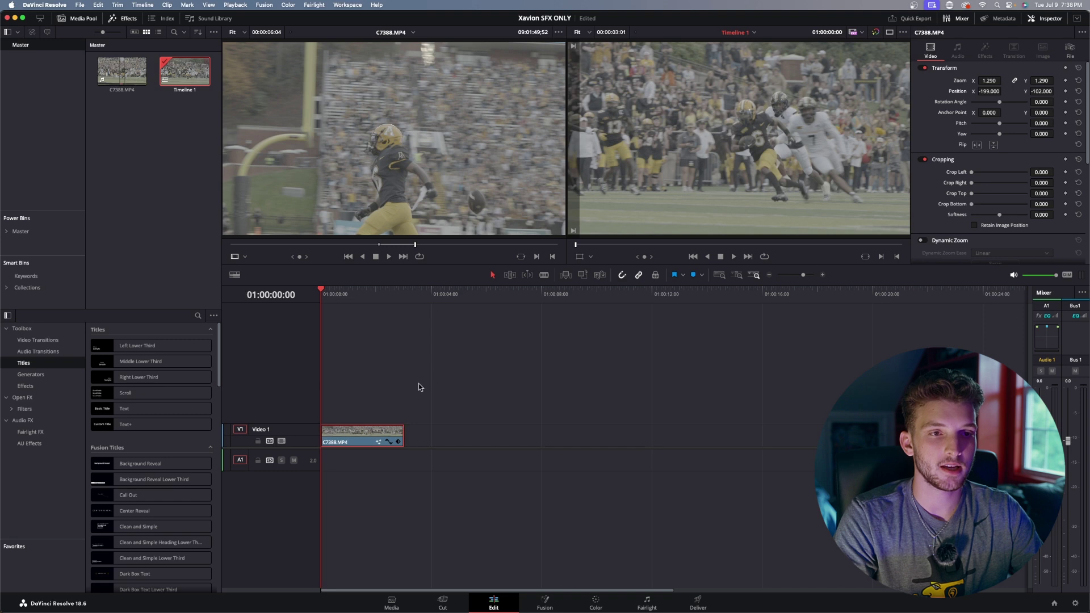
pyautogui.press('space')
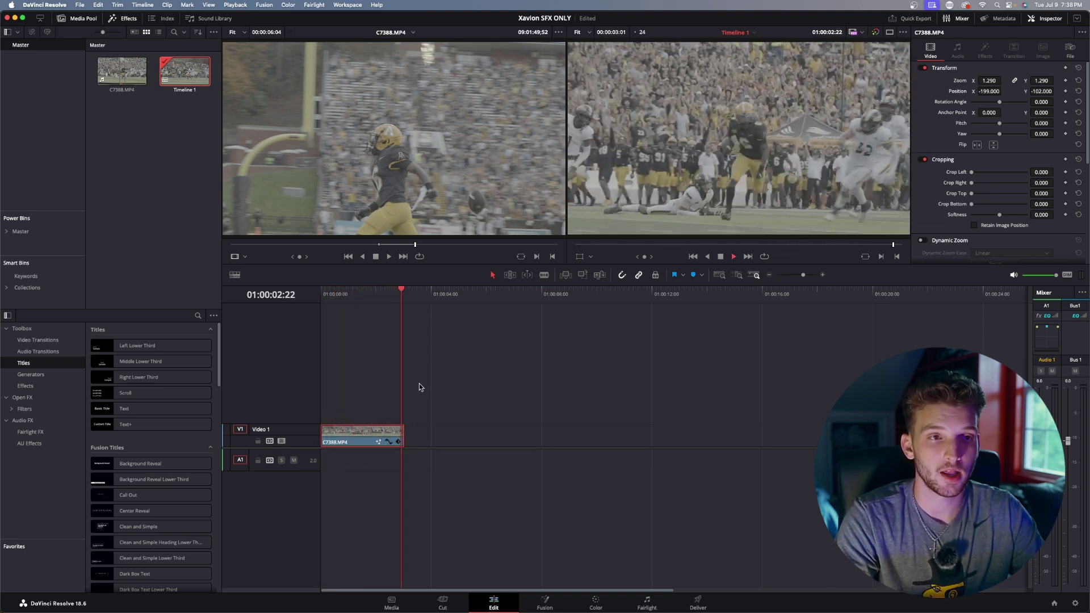
pyautogui.press('space')
pyautogui.moveTo(404, 294); pyautogui.dragTo(321, 294)
pyautogui.press('space')
pyautogui.press('space')
pyautogui.press('Home')
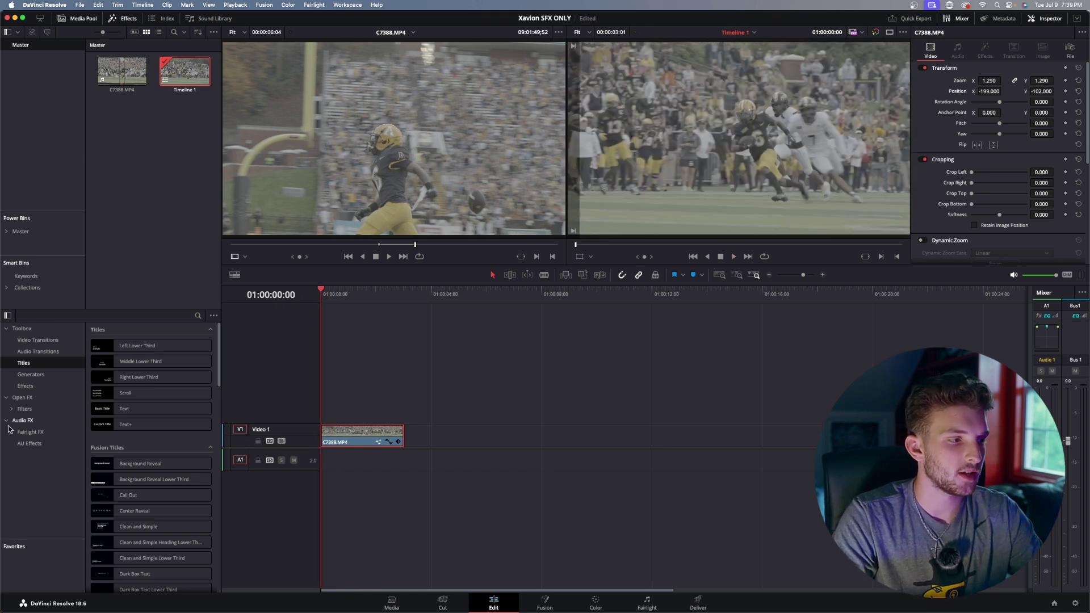
# Apply a Zoom Blur to the clip with position X 0.606, Y 0.595 and a zoom amount of 0.194, and play it
pyautogui.click(32, 409)
pyautogui.moveTo(108, 441); pyautogui.dragTo(364, 437)
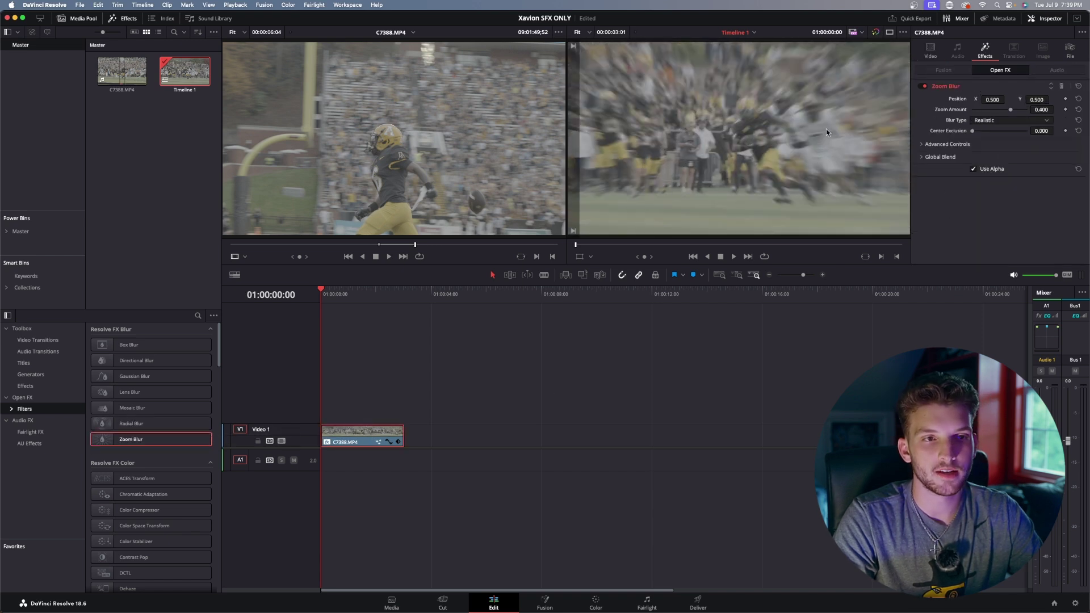
pyautogui.moveTo(992, 100)
pyautogui.mouseDown()
pyautogui.moveTo(1050, 98)
pyautogui.moveTo(999, 100)
pyautogui.moveTo(1002, 110)
pyautogui.mouseUp()
pyautogui.click(997, 109)
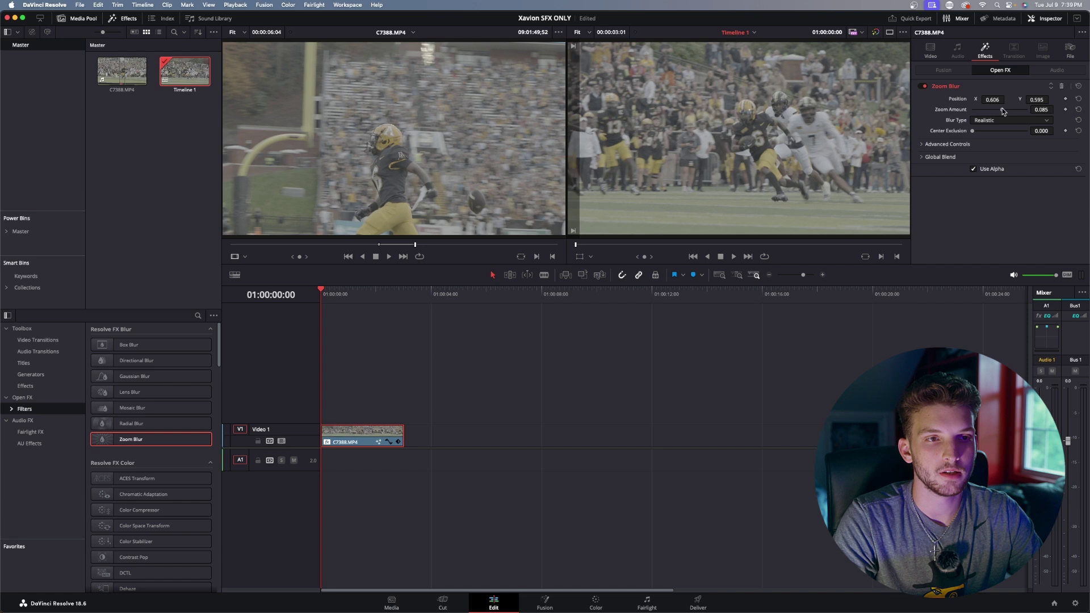
pyautogui.press('space')
pyautogui.moveTo(1002, 109); pyautogui.dragTo(1005, 112)
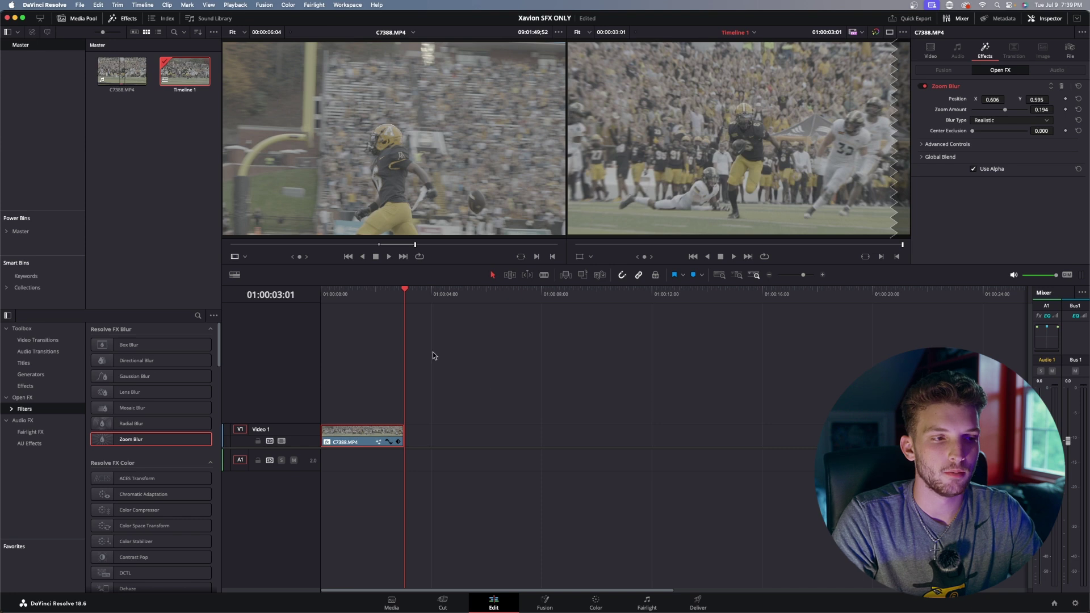
# Switch to After Effects, preview the basketball clip in Comp 1, and return to its start
pyautogui.moveTo(374, 302); pyautogui.dragTo(299, 327)
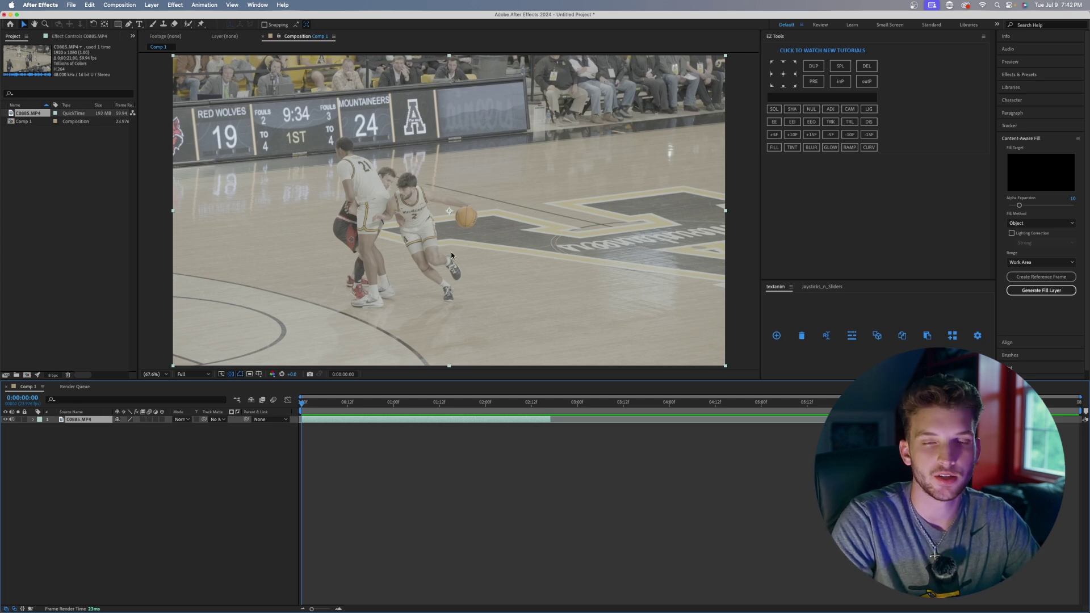
pyautogui.press('space')
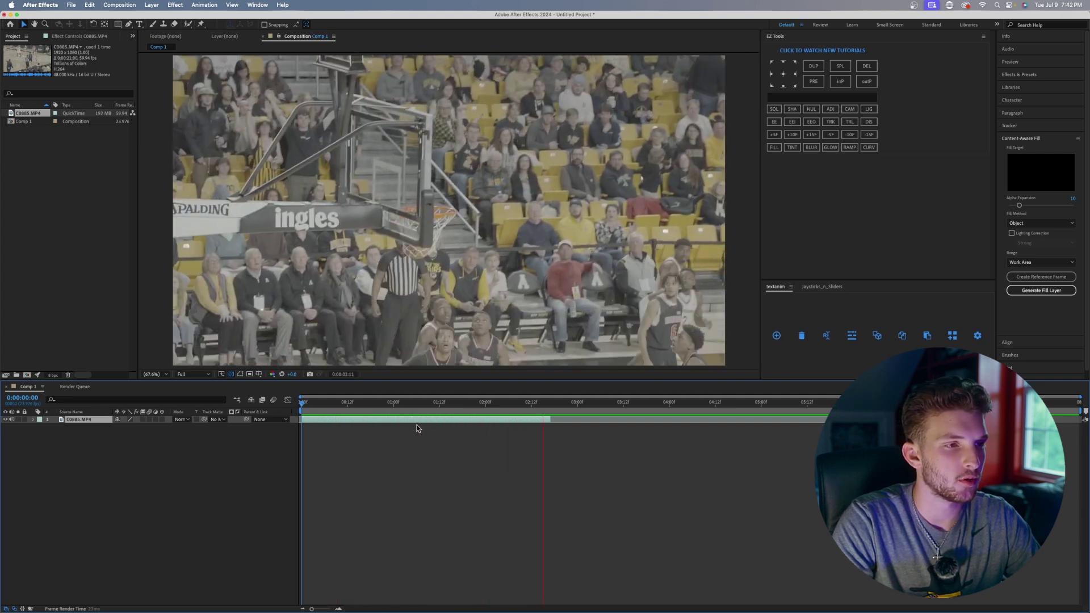
pyautogui.press('space')
pyautogui.moveTo(554, 406); pyautogui.dragTo(296, 413)
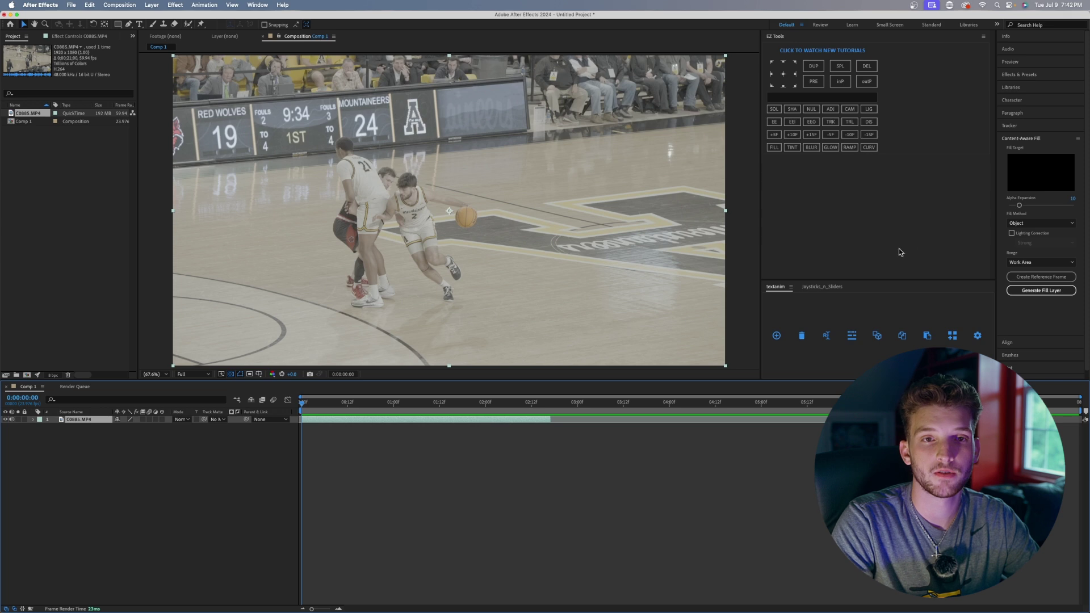
# Start a Stabilize Motion track on the basketball clip and fit the track point's feature and search regions around the ball
pyautogui.click(1042, 125)
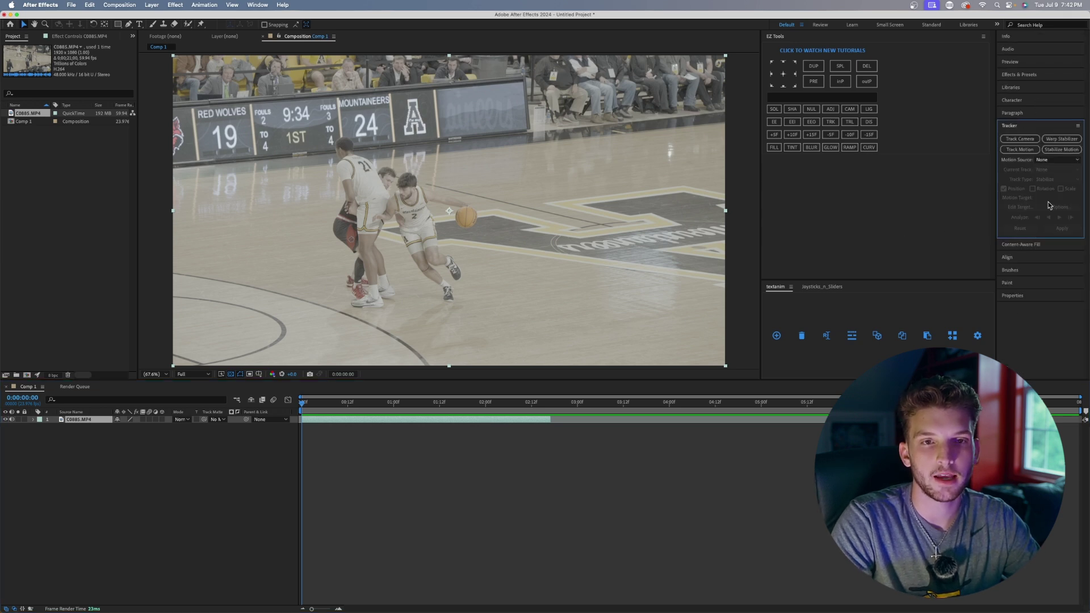
pyautogui.click(1059, 149)
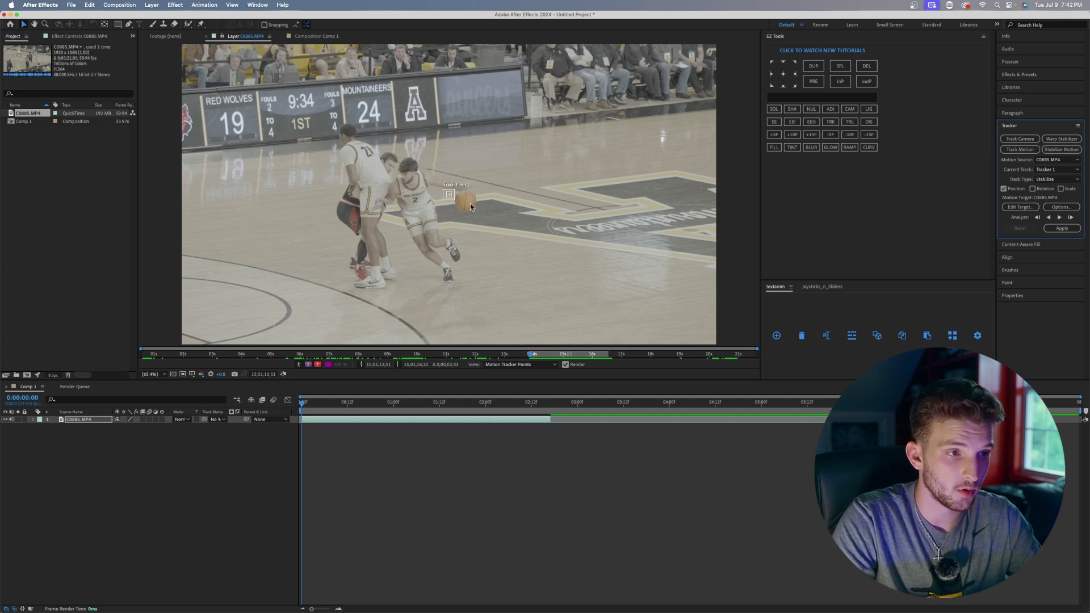
pyautogui.click(453, 194)
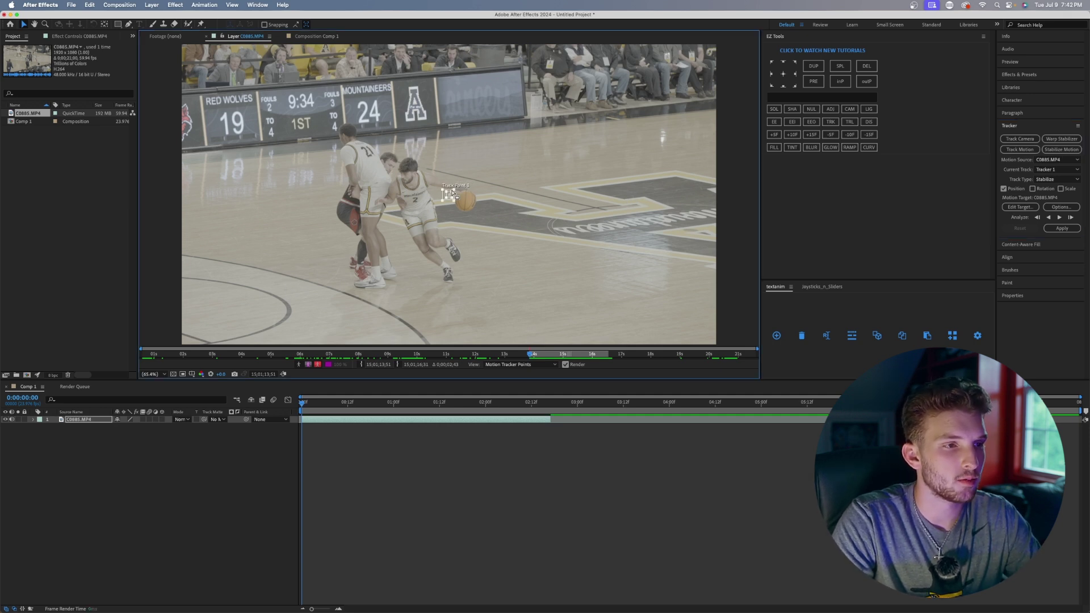
pyautogui.moveTo(457, 197)
pyautogui.mouseDown()
pyautogui.moveTo(473, 176)
pyautogui.moveTo(452, 190)
pyautogui.moveTo(469, 208)
pyautogui.mouseUp()
pyautogui.click(485, 184)
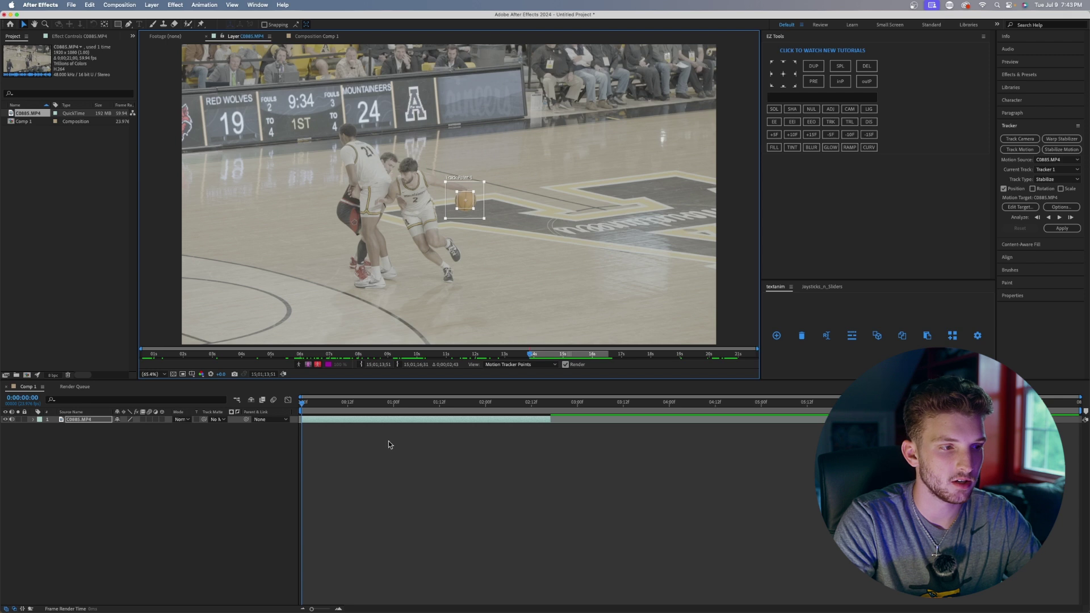
# Analyze the ball's motion forward one frame at a time to 0:00:00:03 and recentre the track point on the ball
pyautogui.click(1071, 219)
pyautogui.click(1071, 219)
pyautogui.click(1071, 220)
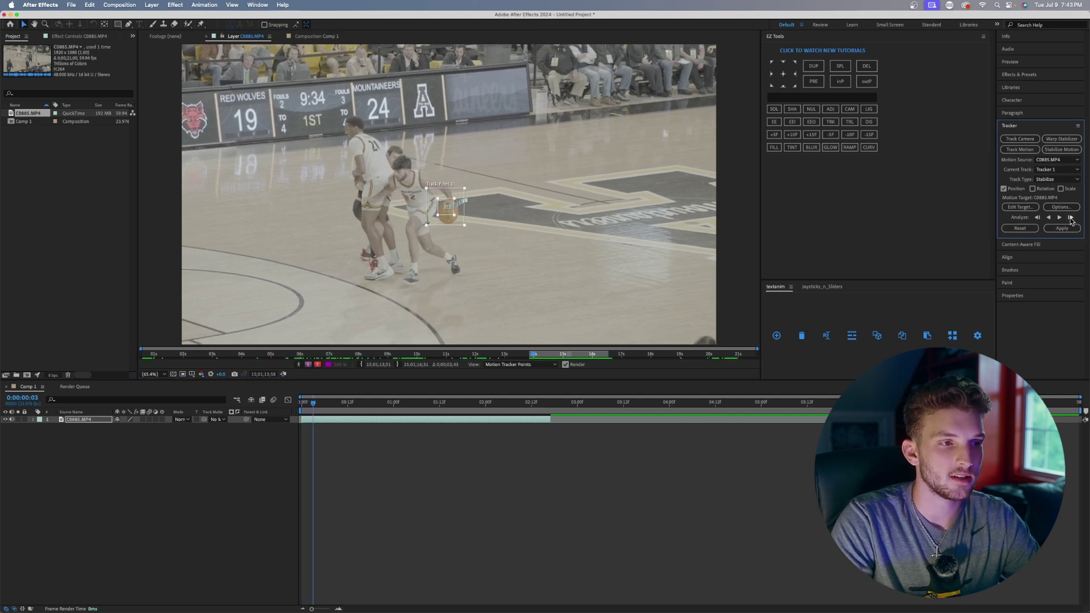
pyautogui.click(448, 219)
pyautogui.moveTo(442, 215); pyautogui.dragTo(445, 221)
pyautogui.click(1063, 236)
# Continue the frame-by-frame analysis to the end of the clip, recentring the track point on the ball where it drifts, and return to the start
pyautogui.click(1070, 218)
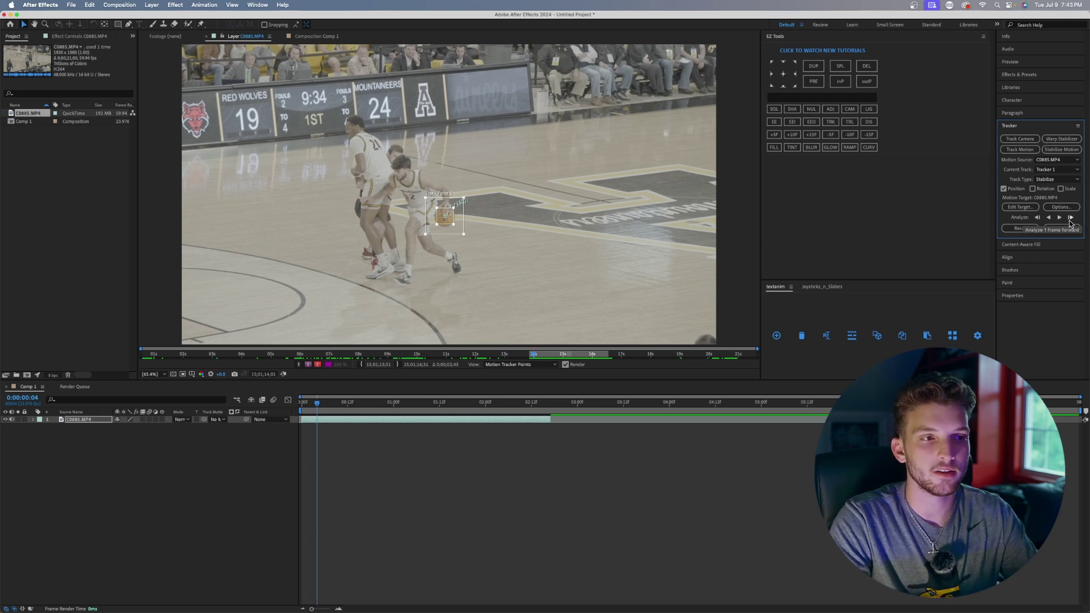
pyautogui.click(1071, 218)
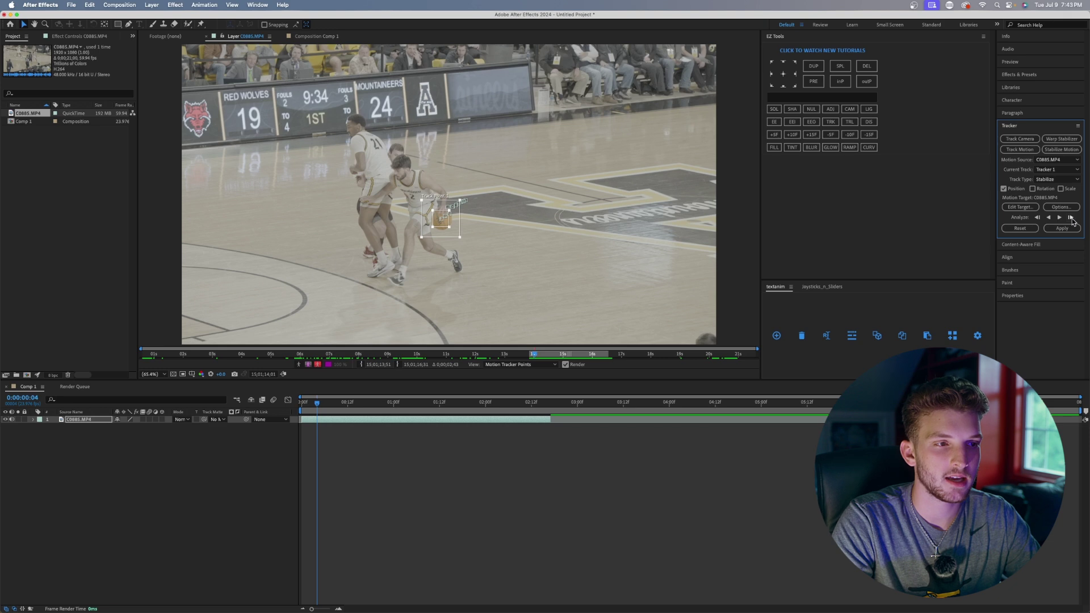
pyautogui.click(1072, 219)
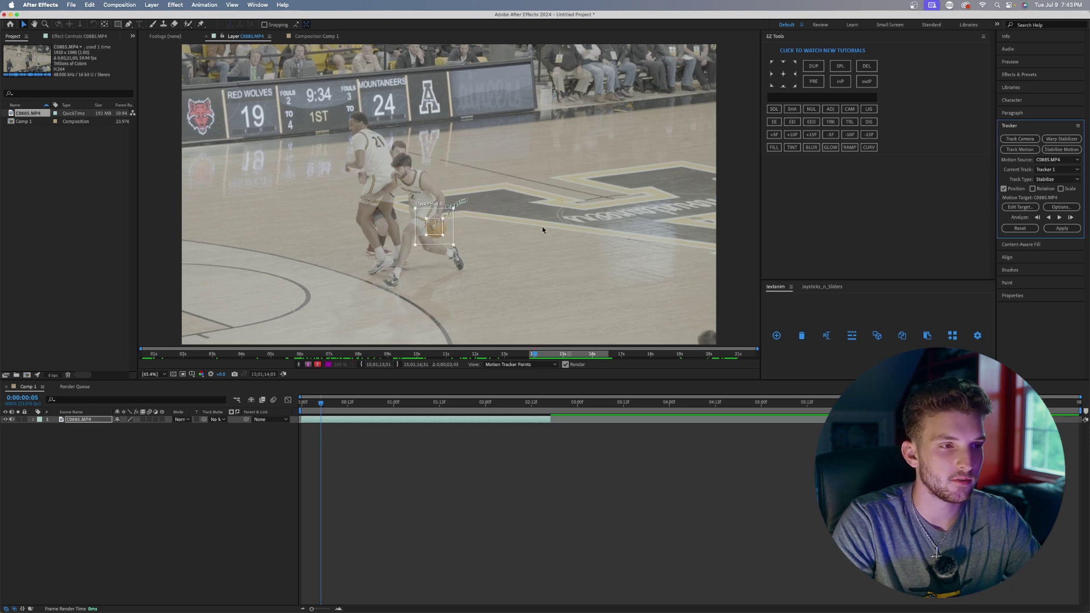
pyautogui.moveTo(442, 243); pyautogui.dragTo(444, 245)
pyautogui.click(1070, 220)
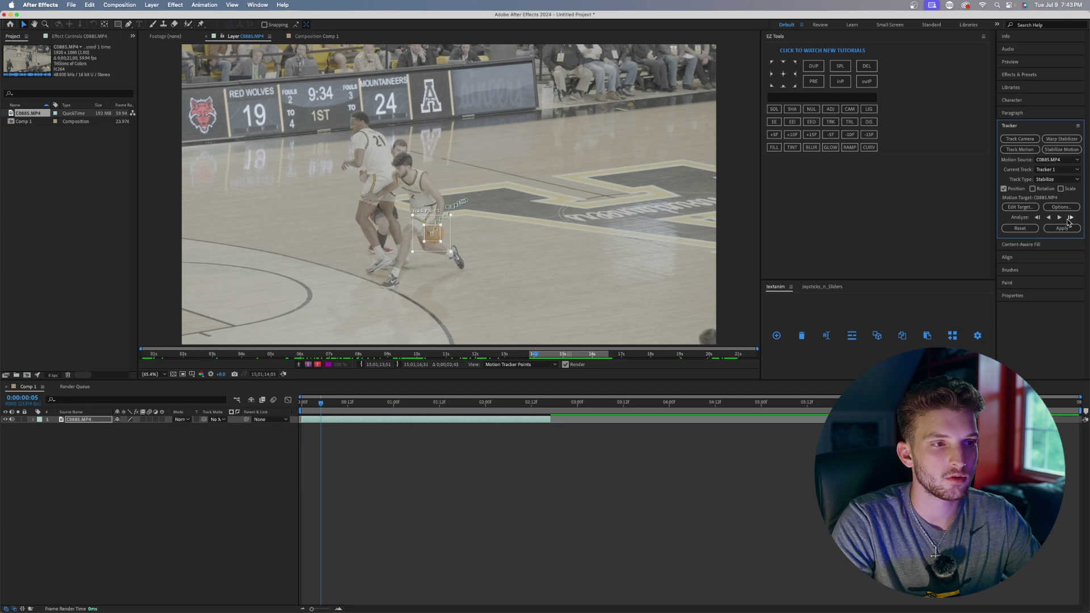
pyautogui.click(1070, 218)
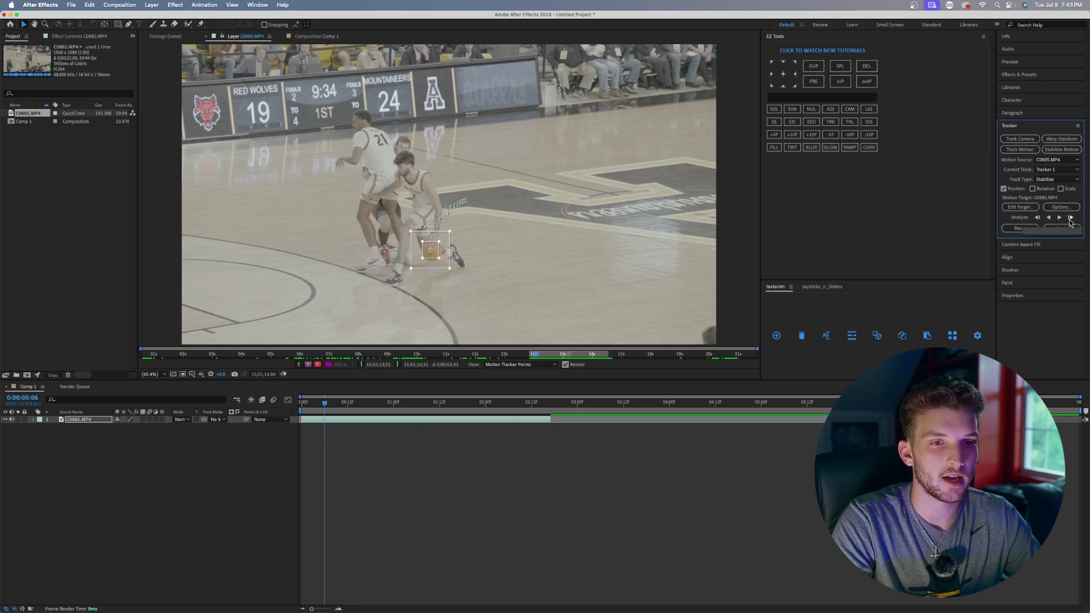
pyautogui.click(1070, 219)
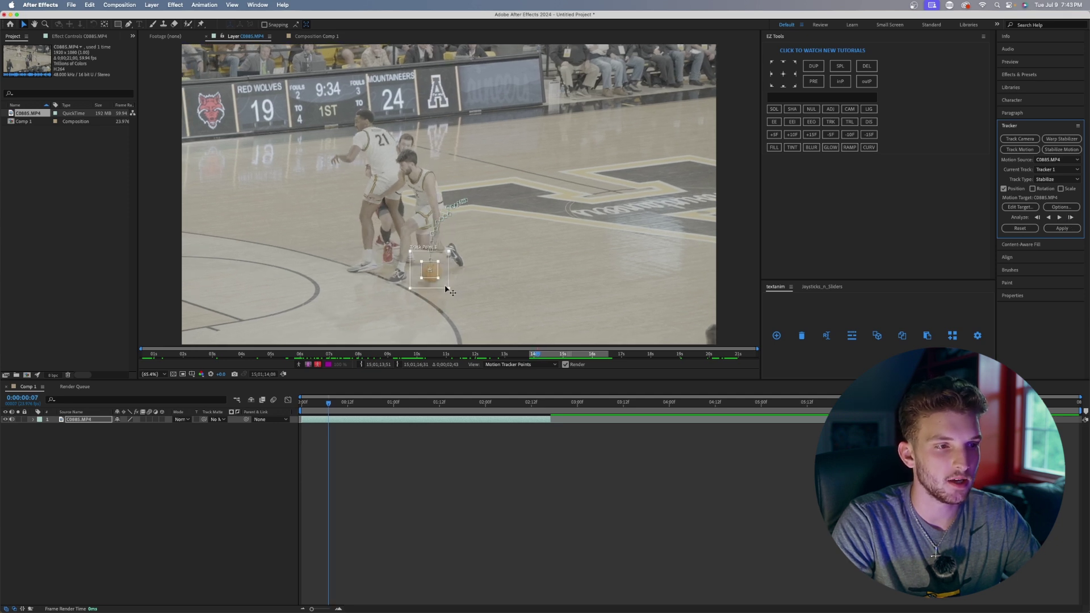
pyautogui.moveTo(439, 284); pyautogui.dragTo(441, 288)
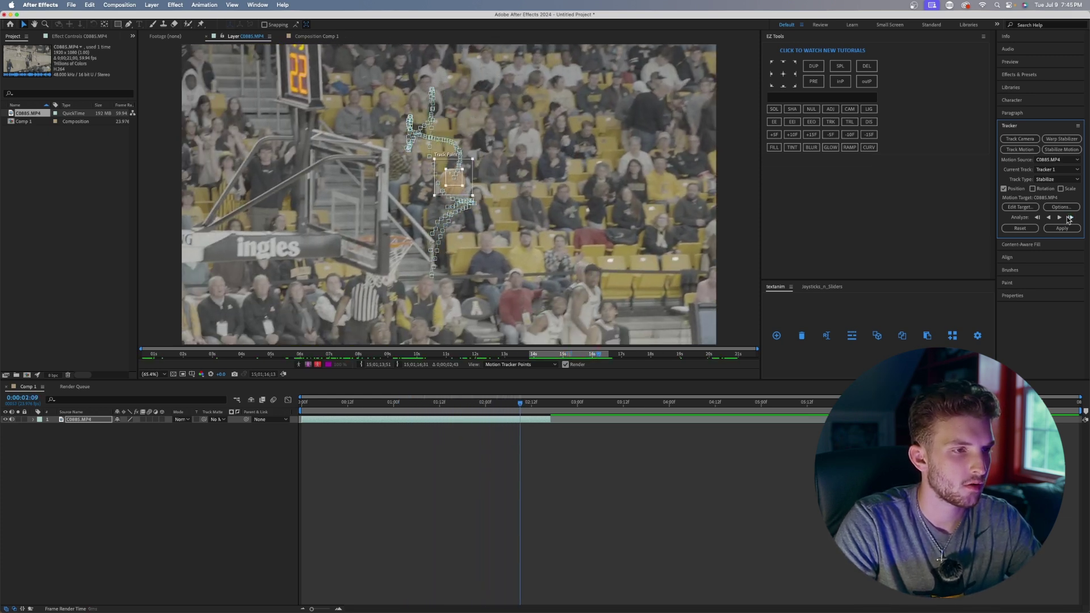
pyautogui.click(1071, 218)
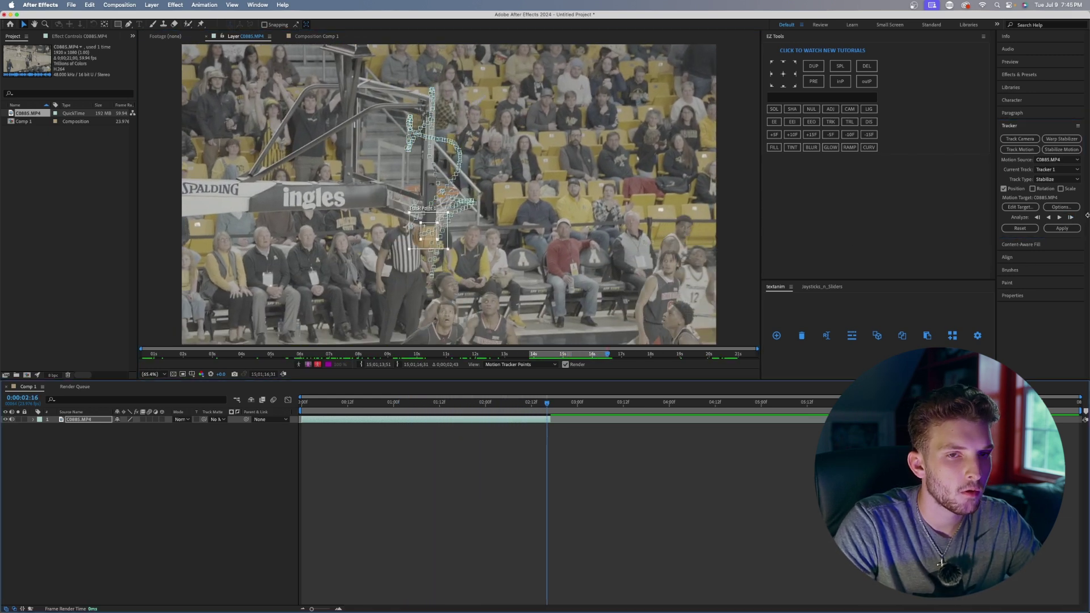
pyautogui.press('Home')
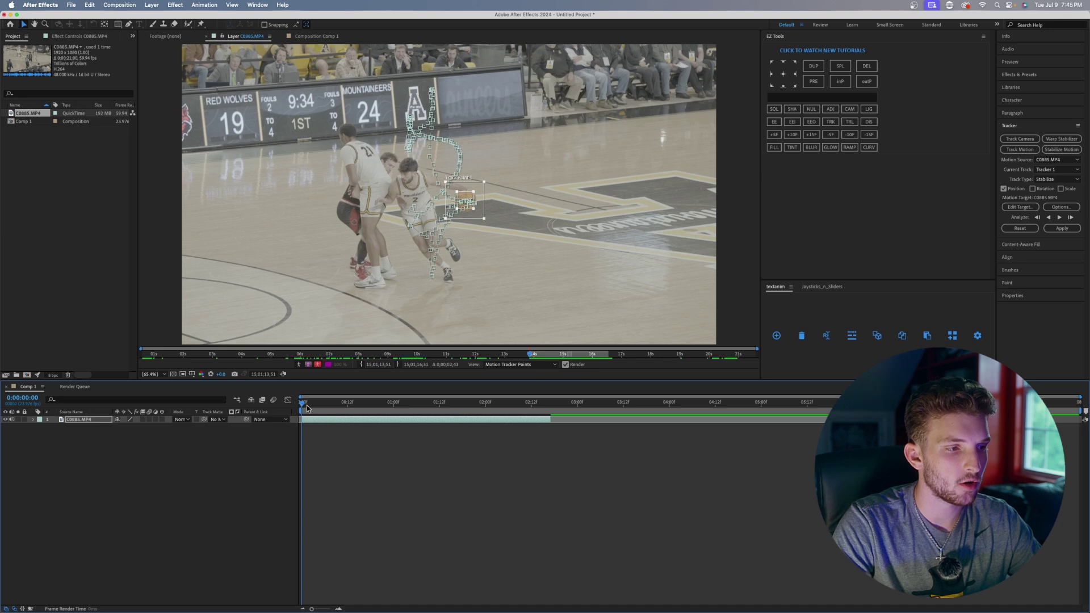
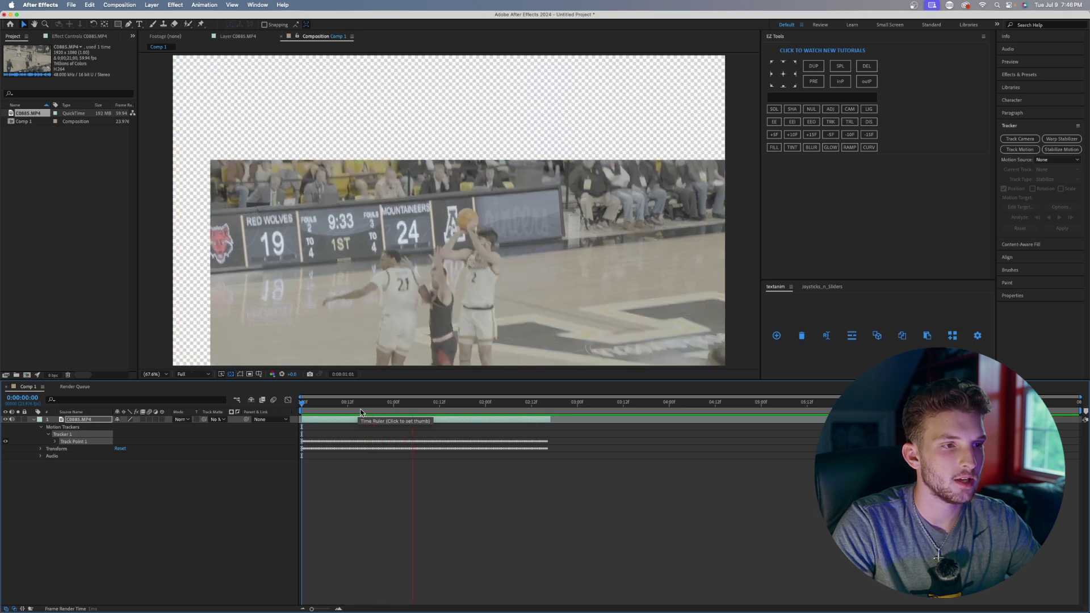
# Fill the frame at 0:00:01:03 by setting the stabilized clip's scale to 139% and position to 861, 188
pyautogui.press('space')
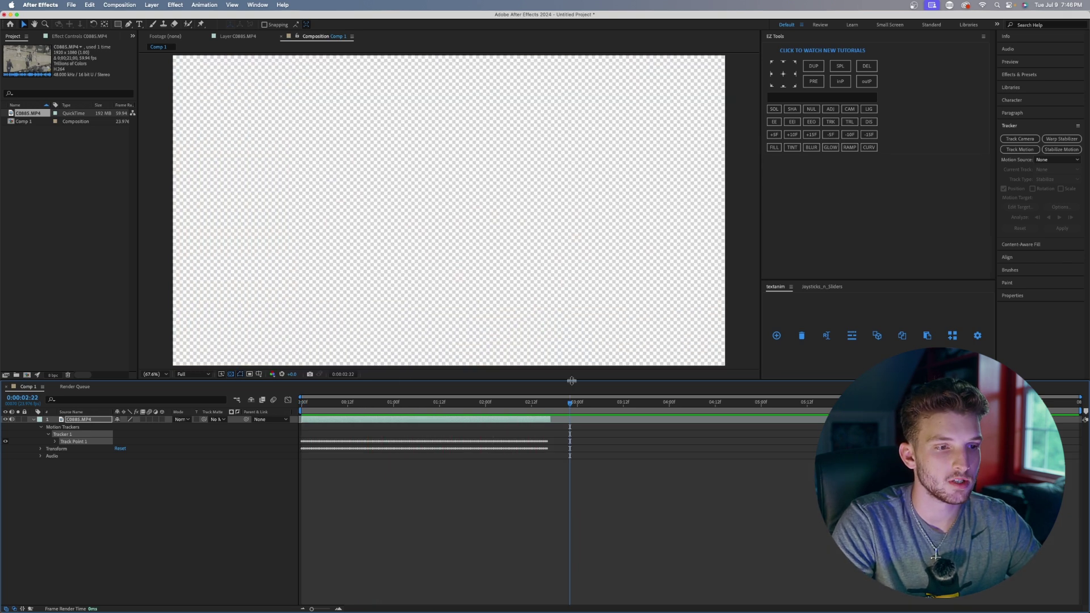
pyautogui.moveTo(541, 415); pyautogui.dragTo(407, 420)
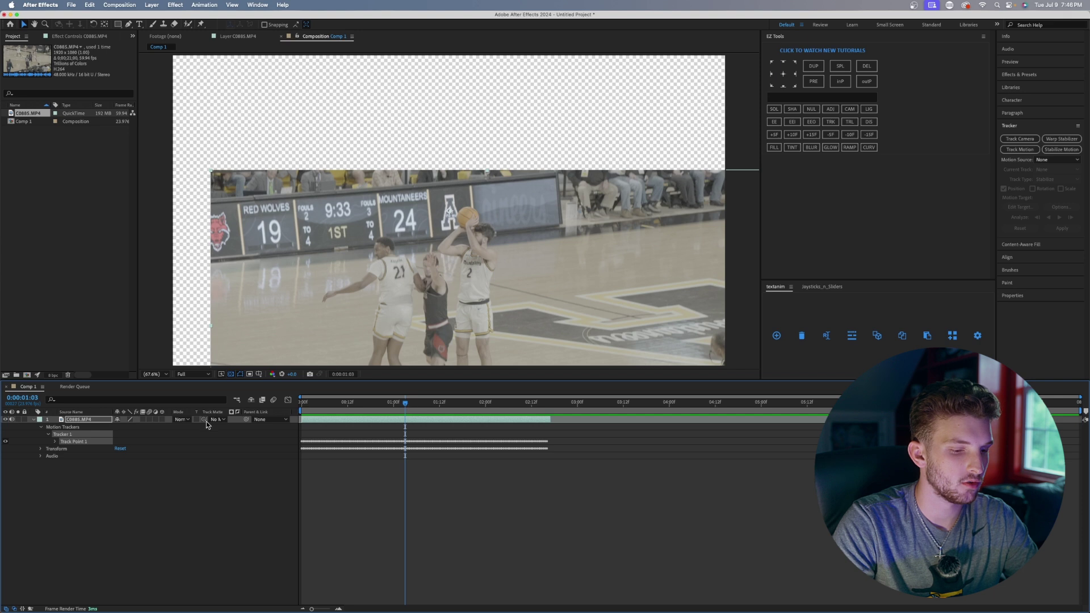
pyautogui.press('p')
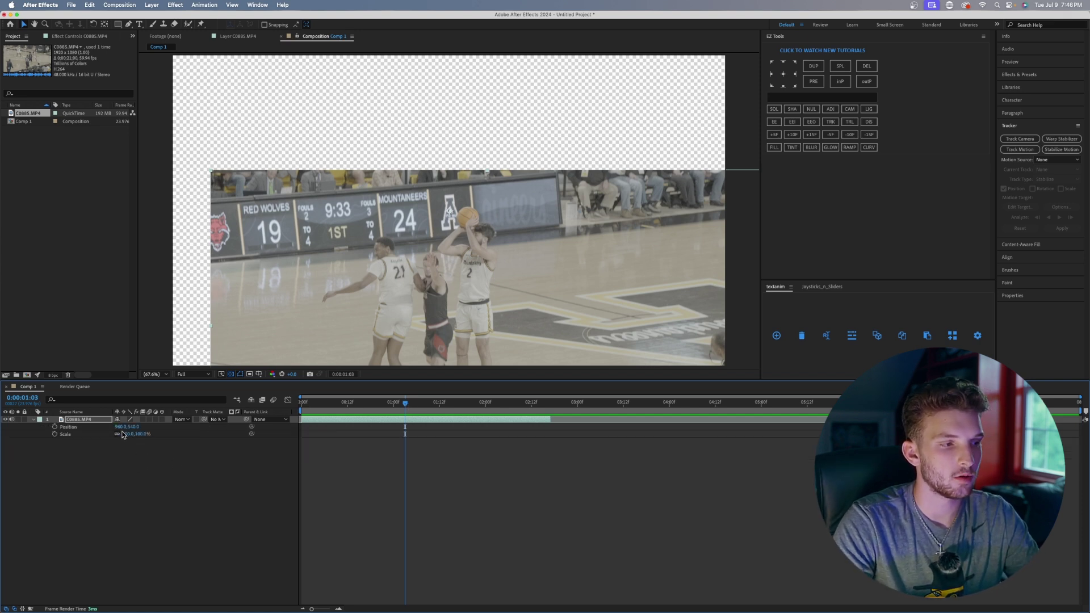
pyautogui.moveTo(119, 430); pyautogui.dragTo(45, 427)
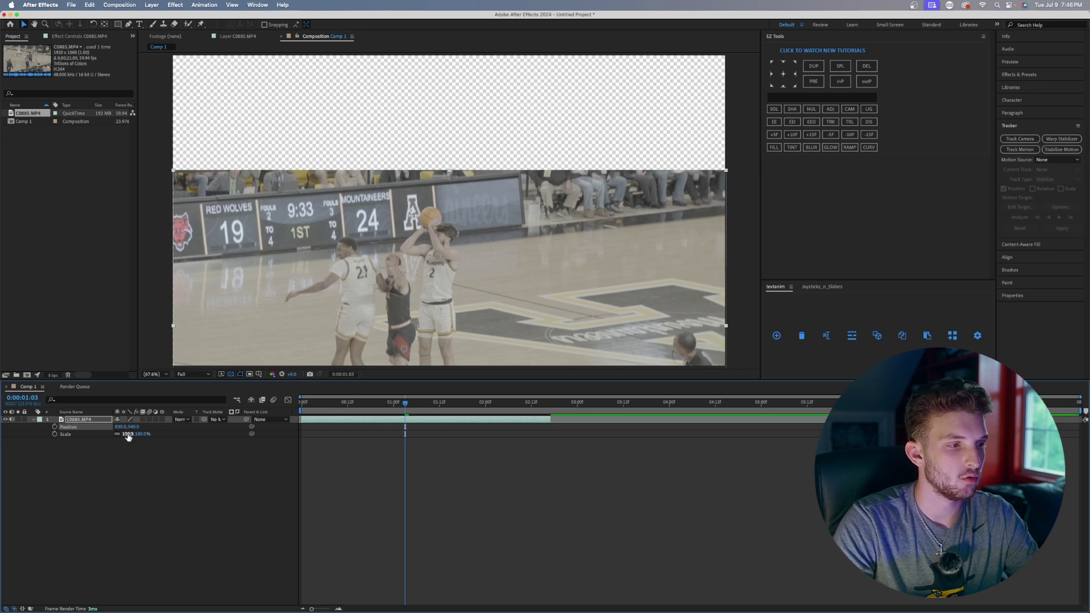
pyautogui.moveTo(127, 433); pyautogui.dragTo(82, 427)
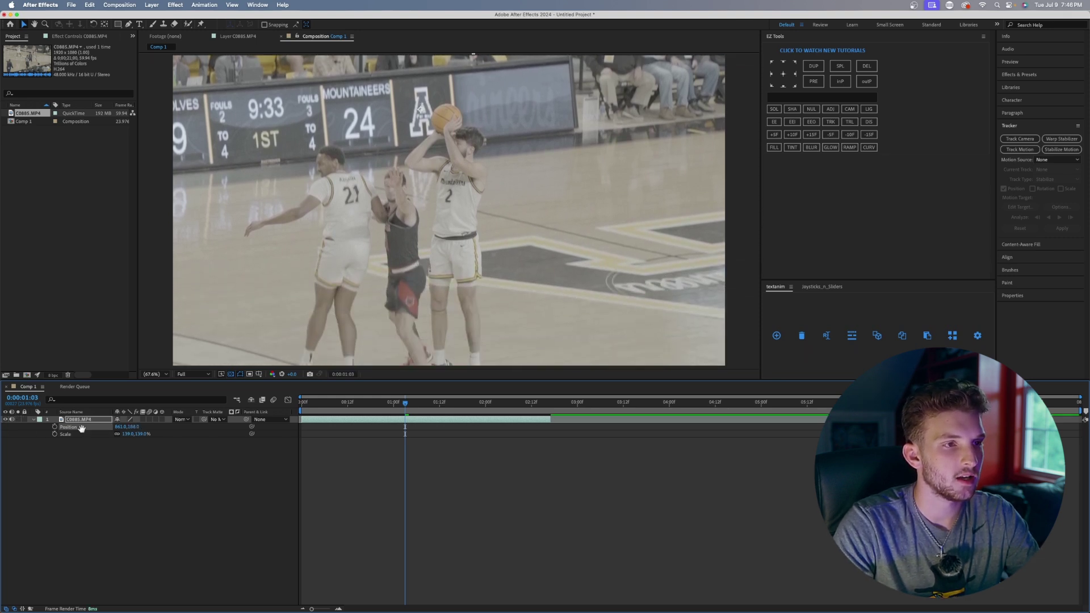
# Preview the clip, keyframe its position and scale at about 0:00:01:16, and set the vertical position to 724 at 0:00:00:07
pyautogui.press('space')
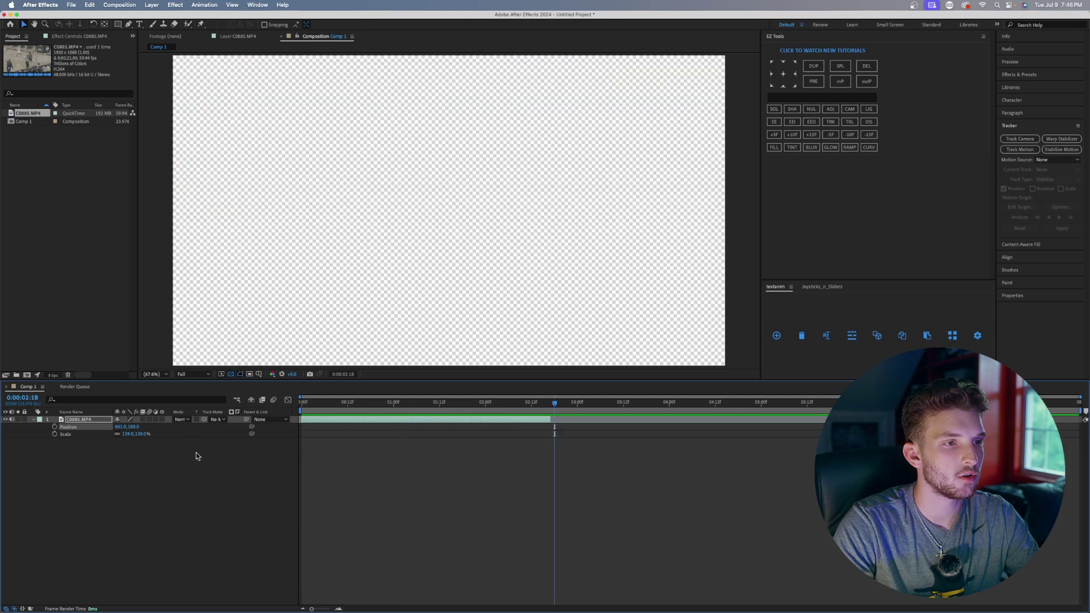
pyautogui.moveTo(554, 403); pyautogui.dragTo(327, 427)
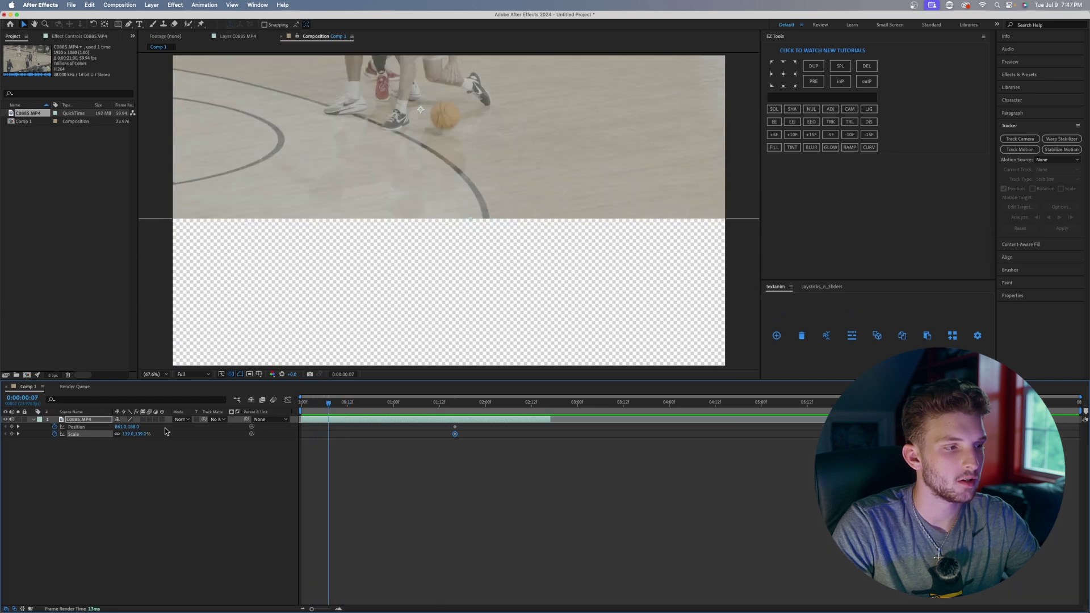
pyautogui.moveTo(139, 436); pyautogui.dragTo(397, 421)
pyautogui.press('super+z')
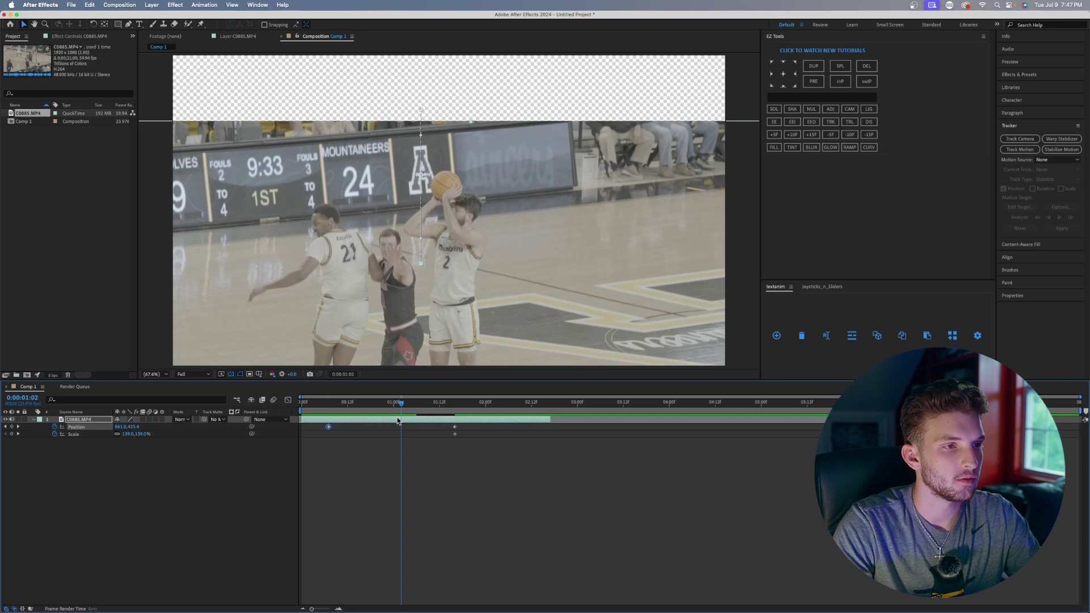
# Move the second position keyframe and the scale keyframe to 0:00:01:02 and preview the motion from the start
pyautogui.moveTo(477, 423); pyautogui.dragTo(402, 427)
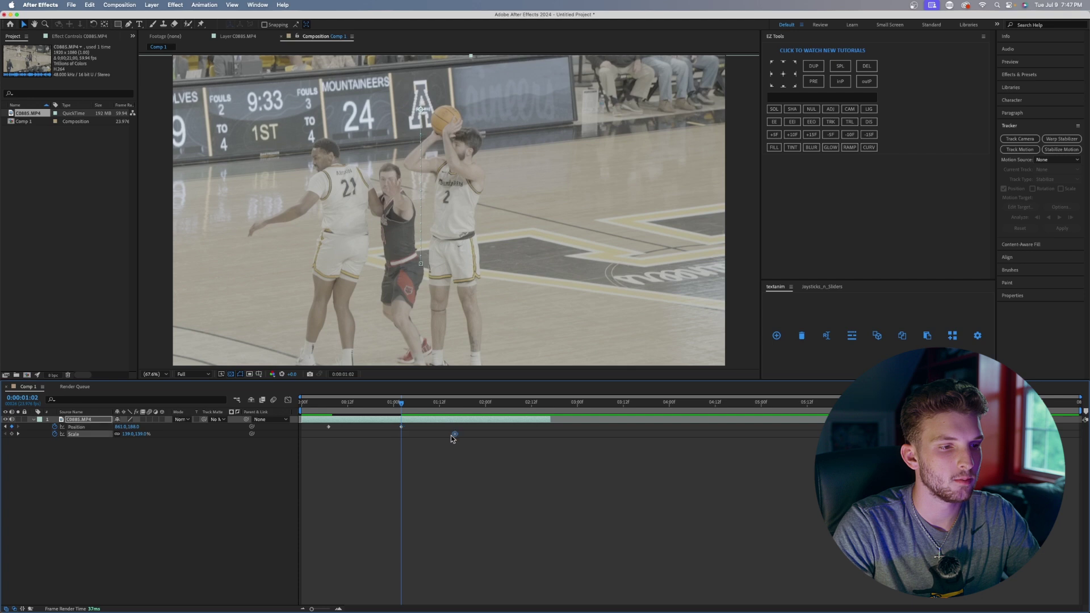
pyautogui.moveTo(402, 403); pyautogui.dragTo(281, 415)
pyautogui.press('space')
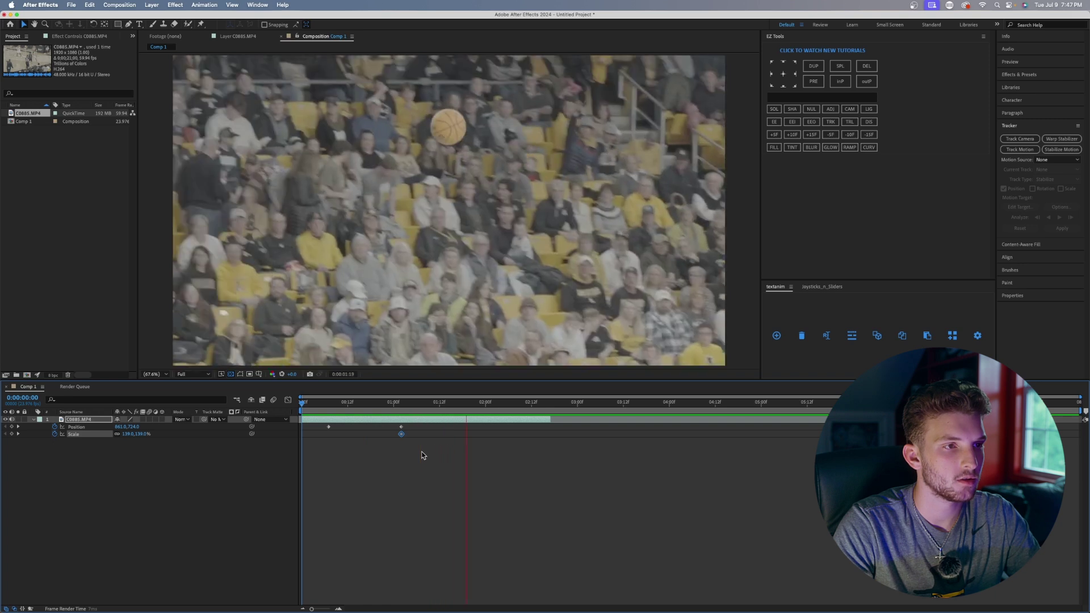
pyautogui.press('space')
# Keyframe a vertical position of 507 at 0:00:02:16 and review the ball-stabilized playback from the start
pyautogui.moveTo(564, 426)
pyautogui.mouseDown()
pyautogui.moveTo(515, 423)
pyautogui.moveTo(547, 423)
pyautogui.mouseUp()
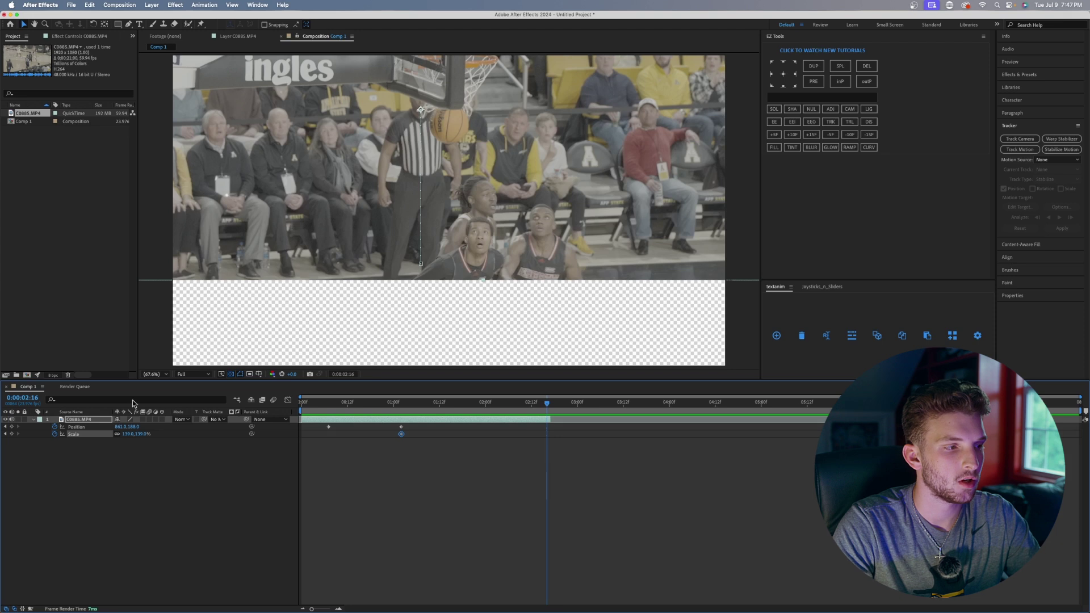
pyautogui.moveTo(136, 429); pyautogui.dragTo(276, 422)
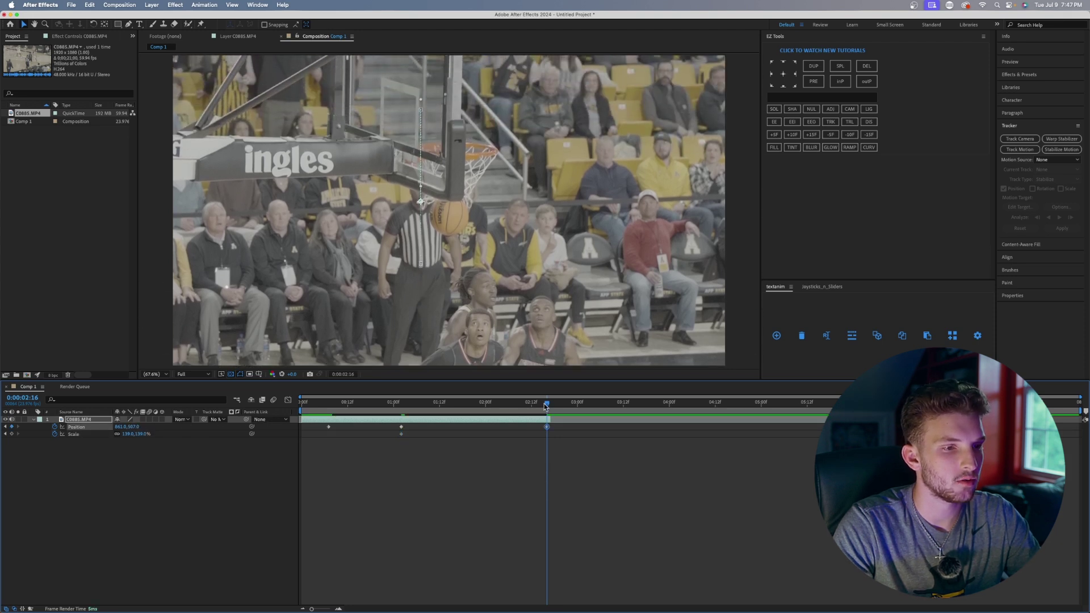
pyautogui.moveTo(546, 407); pyautogui.dragTo(273, 424)
pyautogui.press('space')
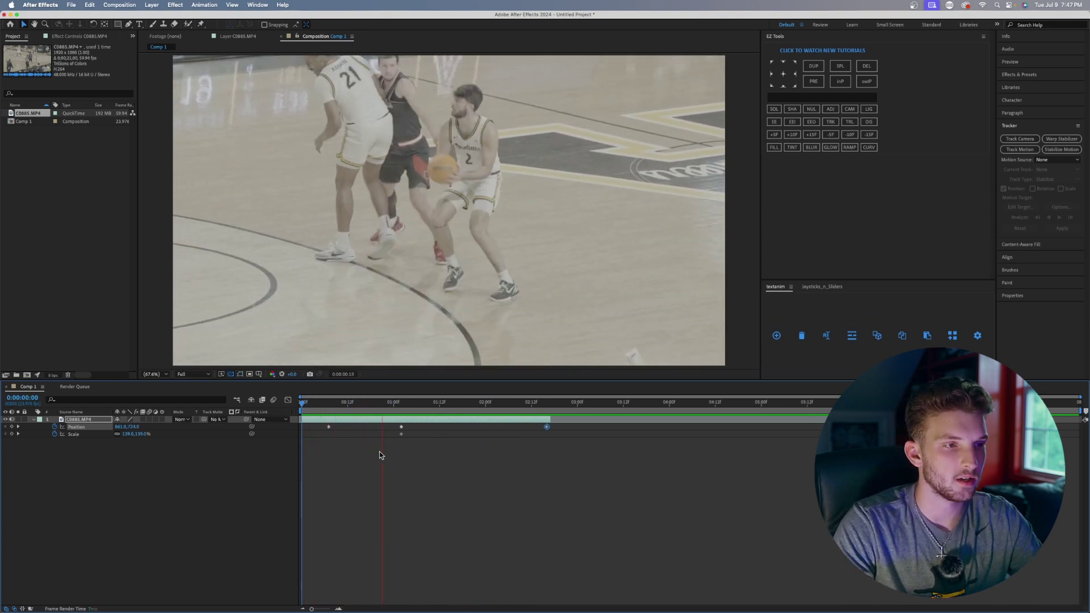
pyautogui.press('space')
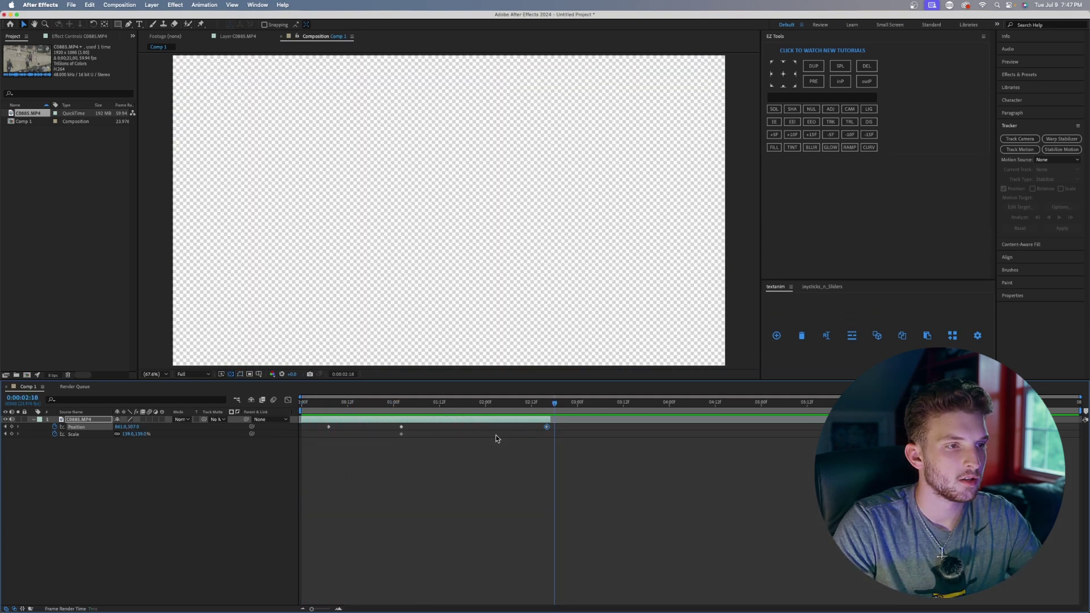
pyautogui.moveTo(553, 407); pyautogui.dragTo(295, 427)
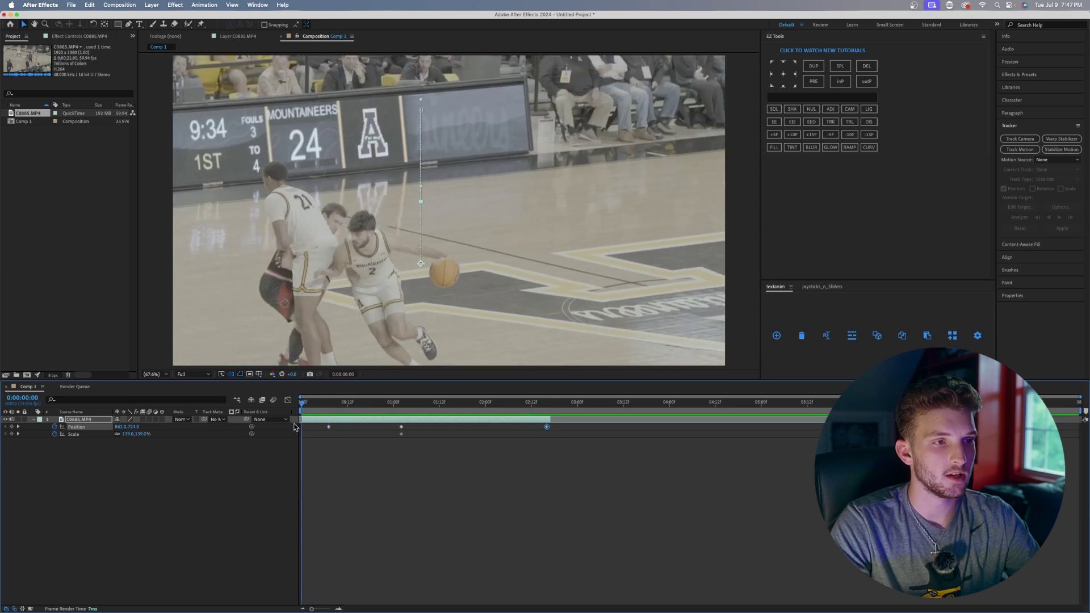
pyautogui.press('space')
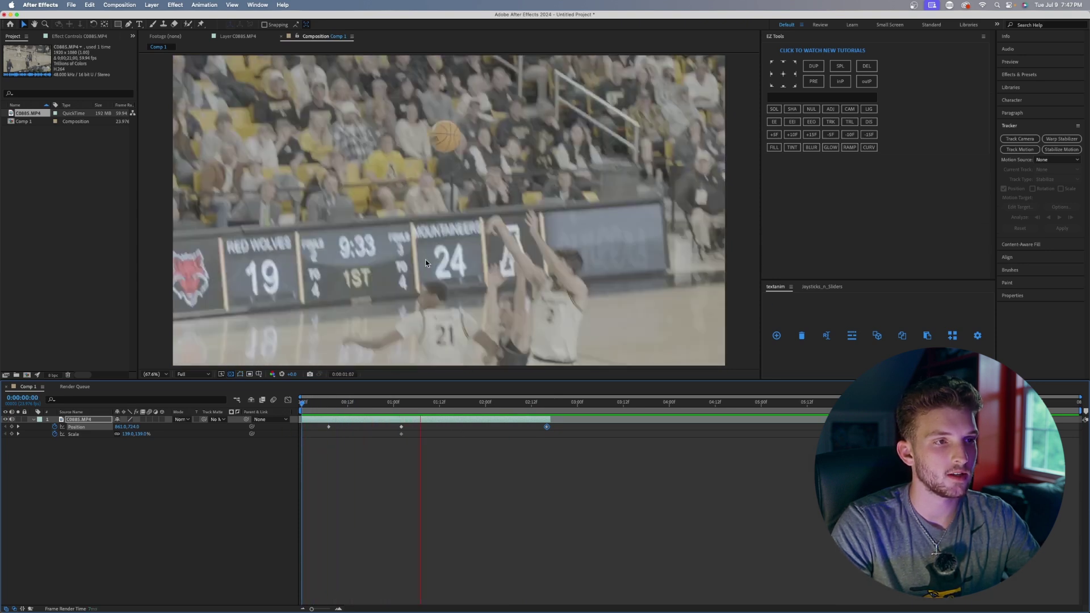
pyautogui.press('space')
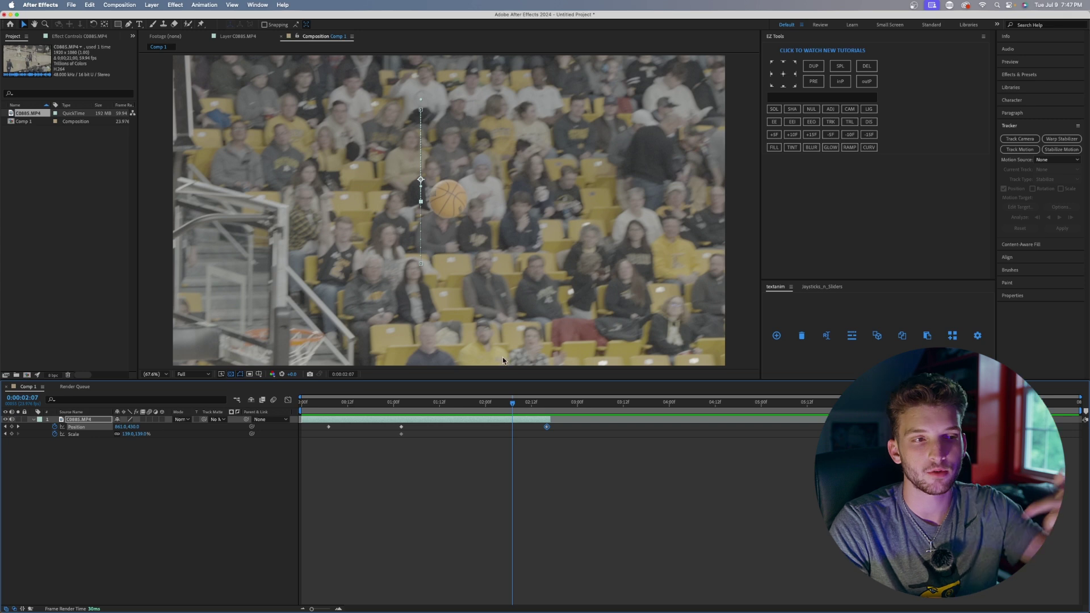
# Check the ball's framing at the position keyframes at 0:00:01:02, 0:00:00:07 and 0:00:02:16
pyautogui.moveTo(513, 391); pyautogui.dragTo(401, 404)
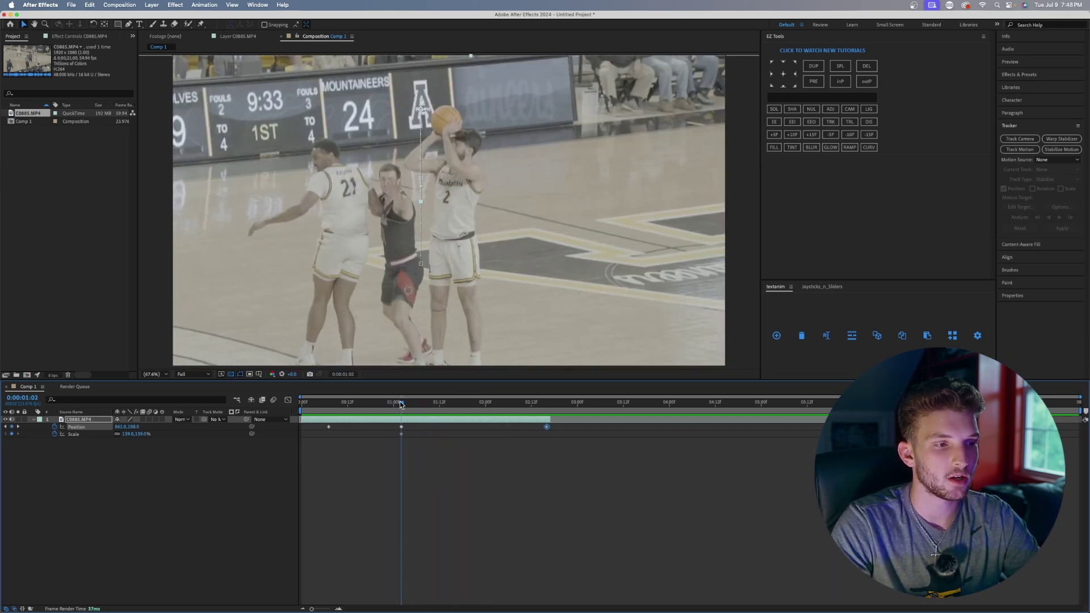
pyautogui.moveTo(401, 405); pyautogui.dragTo(329, 431)
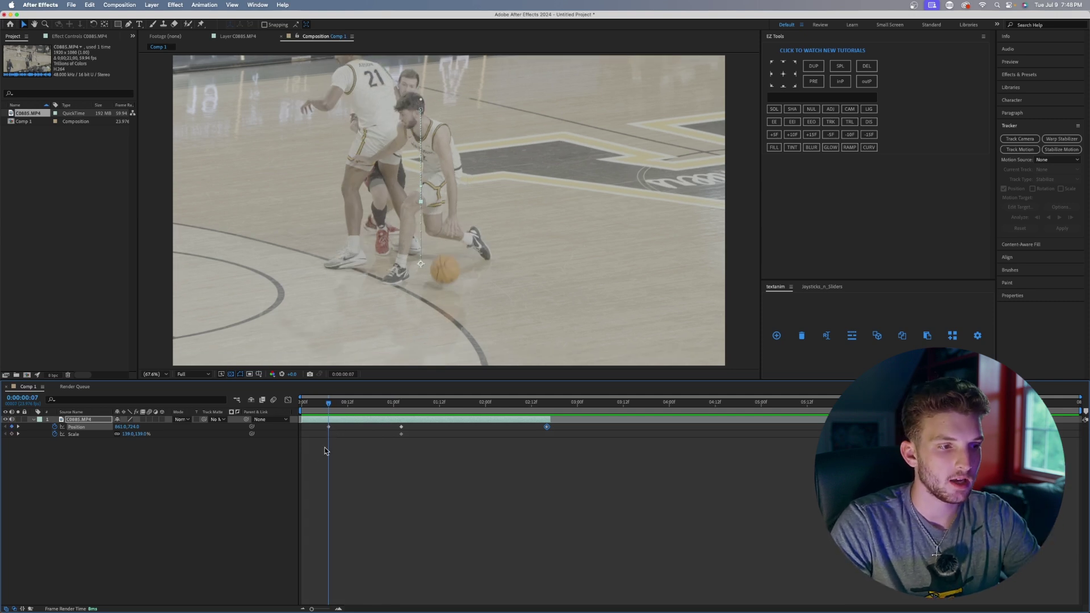
pyautogui.moveTo(329, 409); pyautogui.dragTo(550, 431)
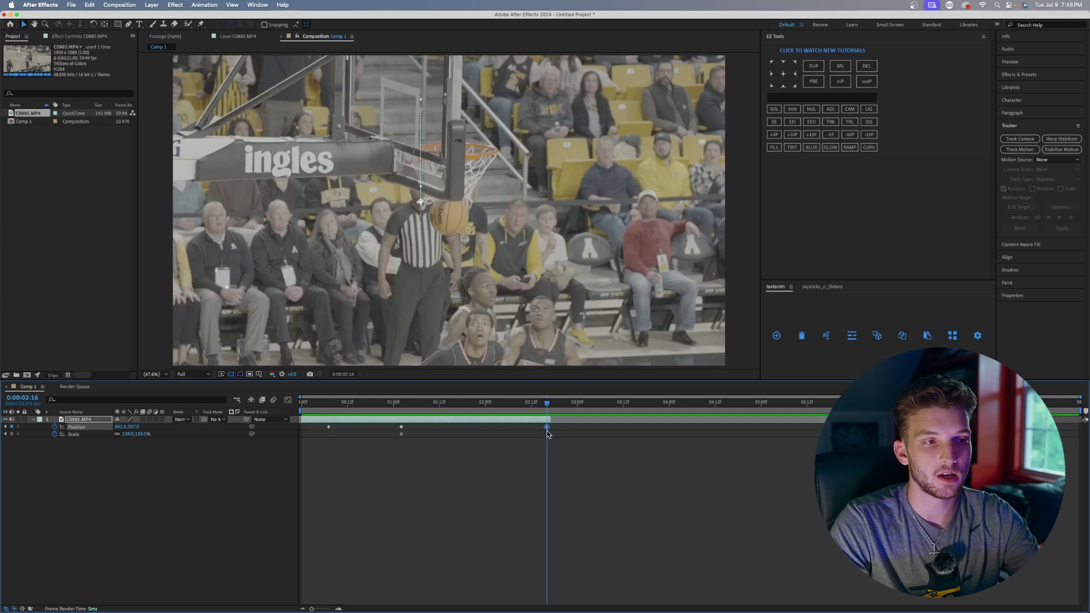
# Play back the reframed basketball clip from the start, deselect its layer and keyframe, and replay it
pyautogui.press('space')
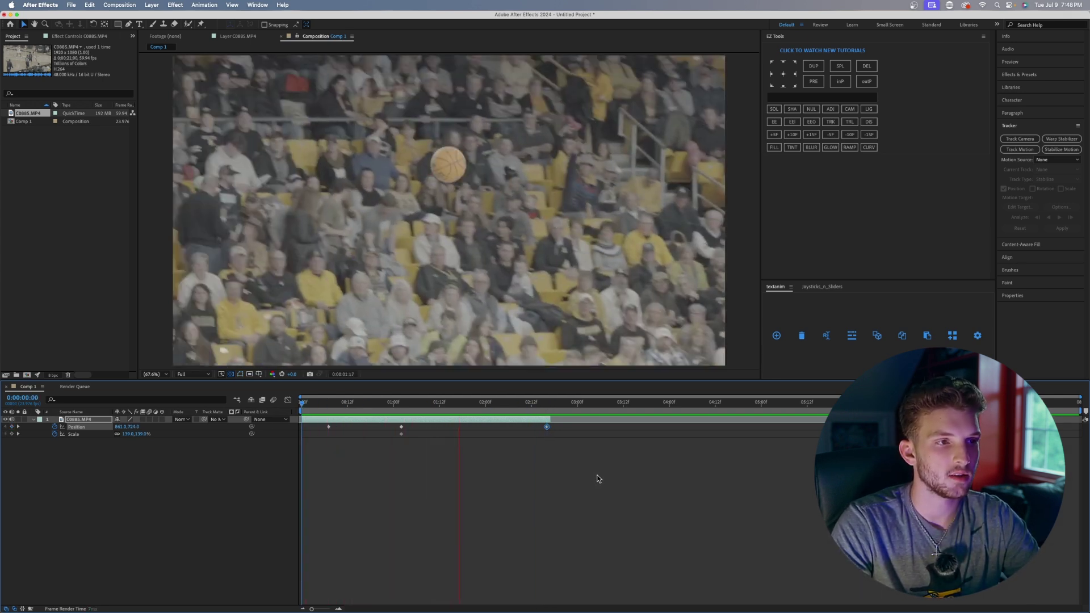
pyautogui.moveTo(570, 405); pyautogui.dragTo(262, 427)
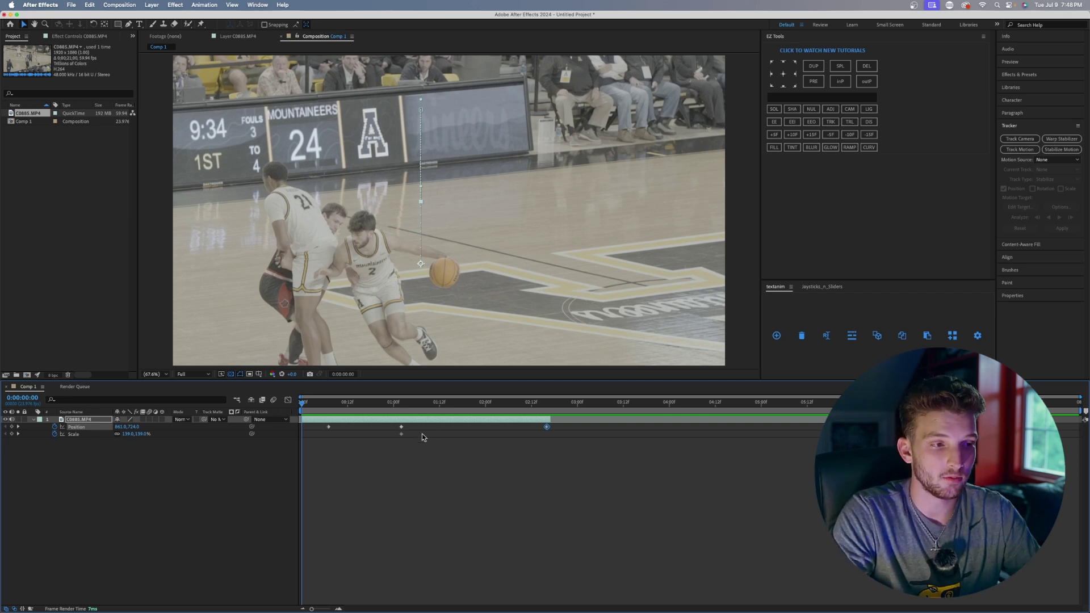
pyautogui.click(600, 440)
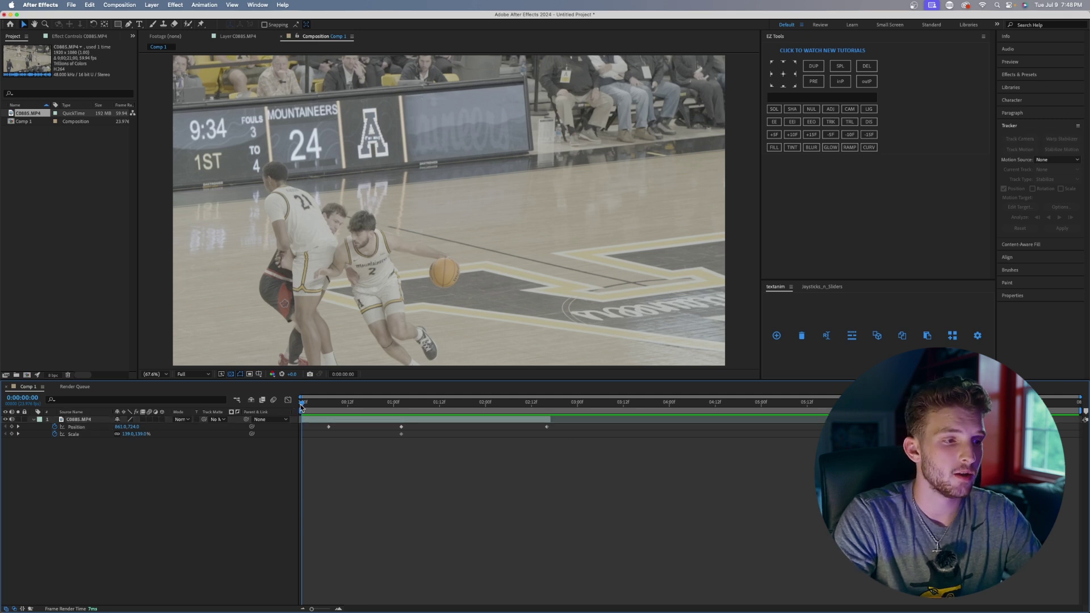
pyautogui.press('space')
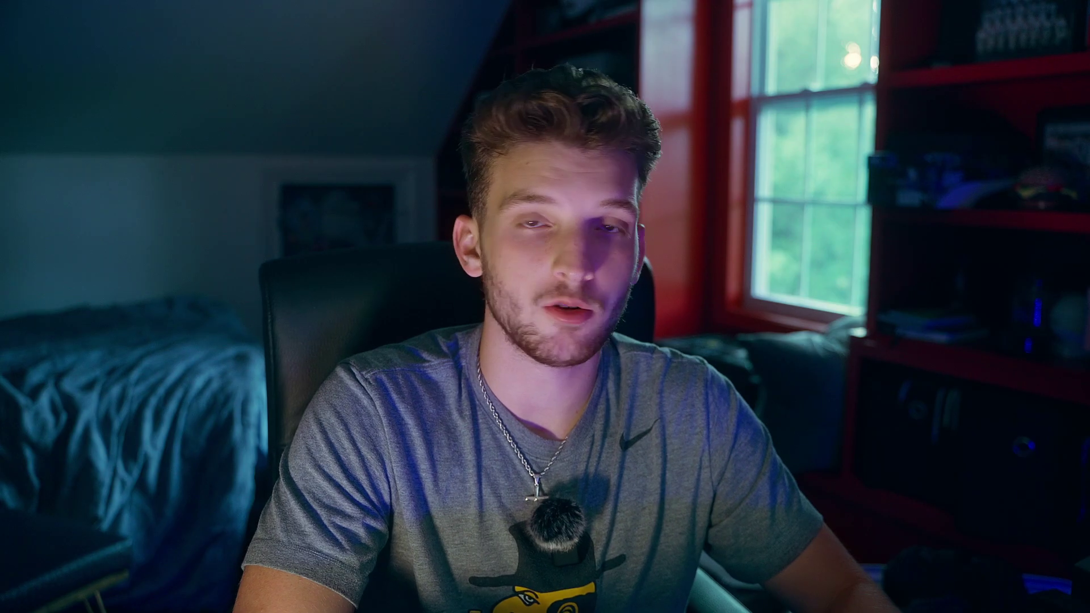